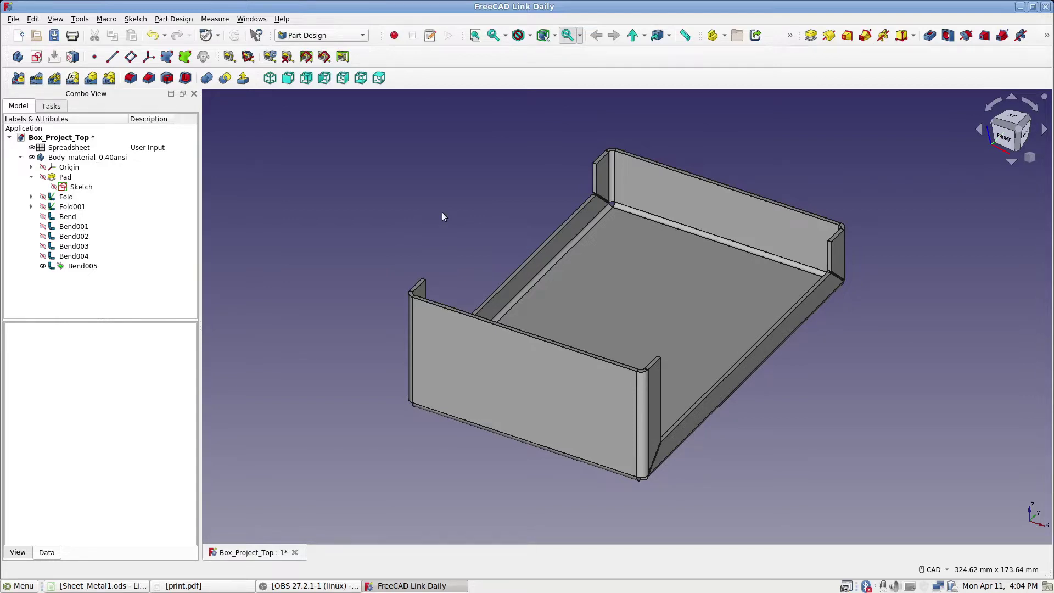
- Unfold the sheet metal box from its inner floor face with a projection sketch, using a manual ANSI K-factor of 0.400
middle_click_drag(442, 212, 419, 206)
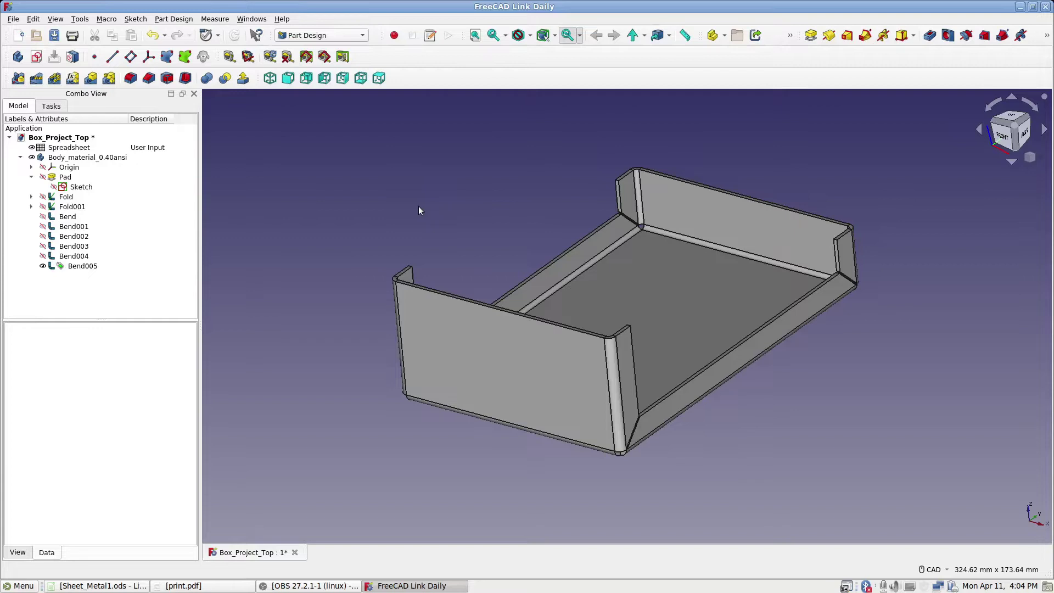
left_click(362, 36)
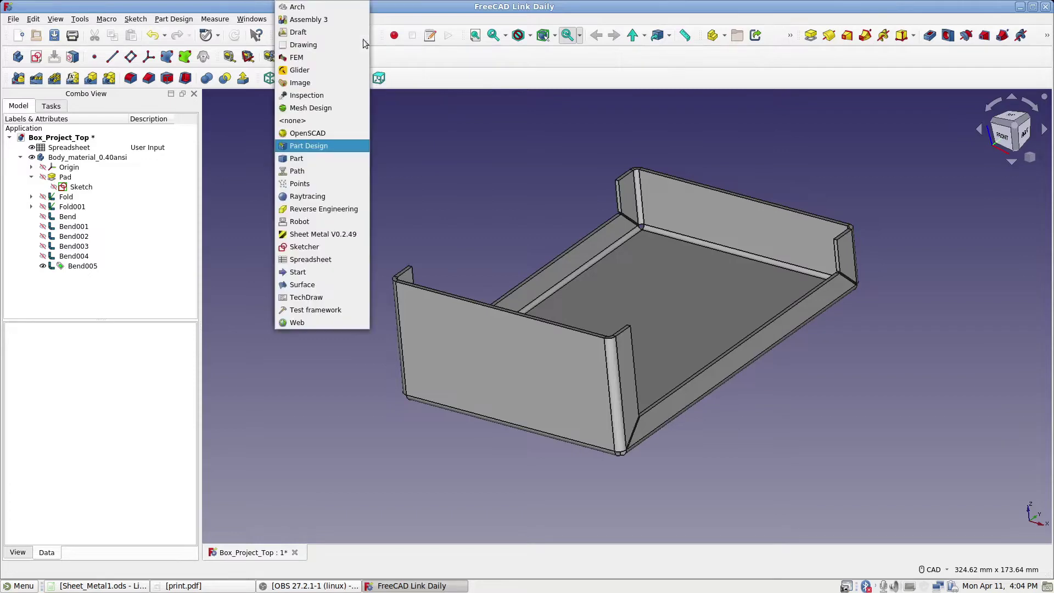
left_click(331, 235)
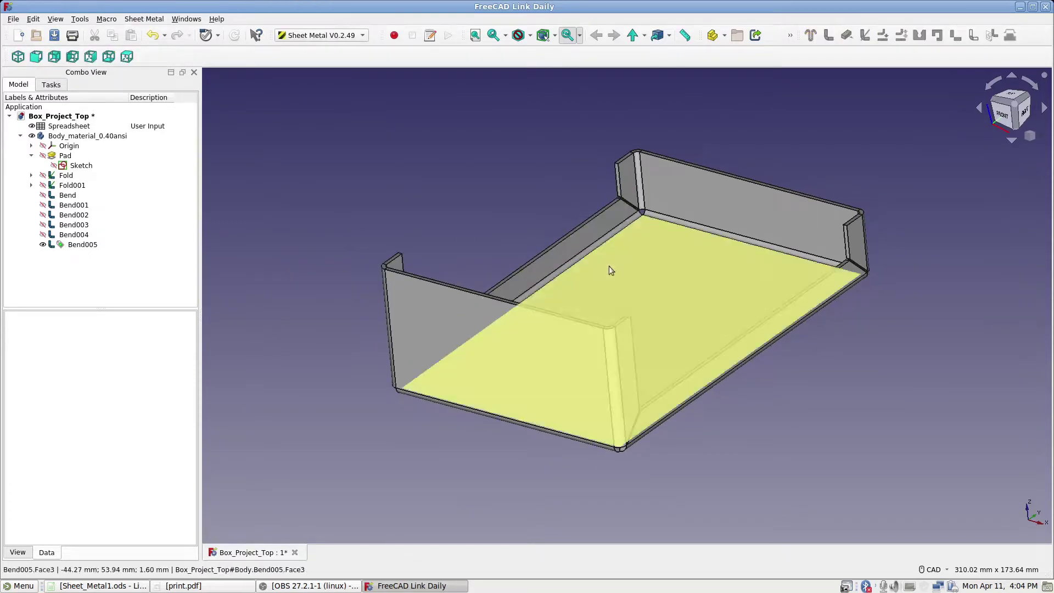
left_click(624, 283)
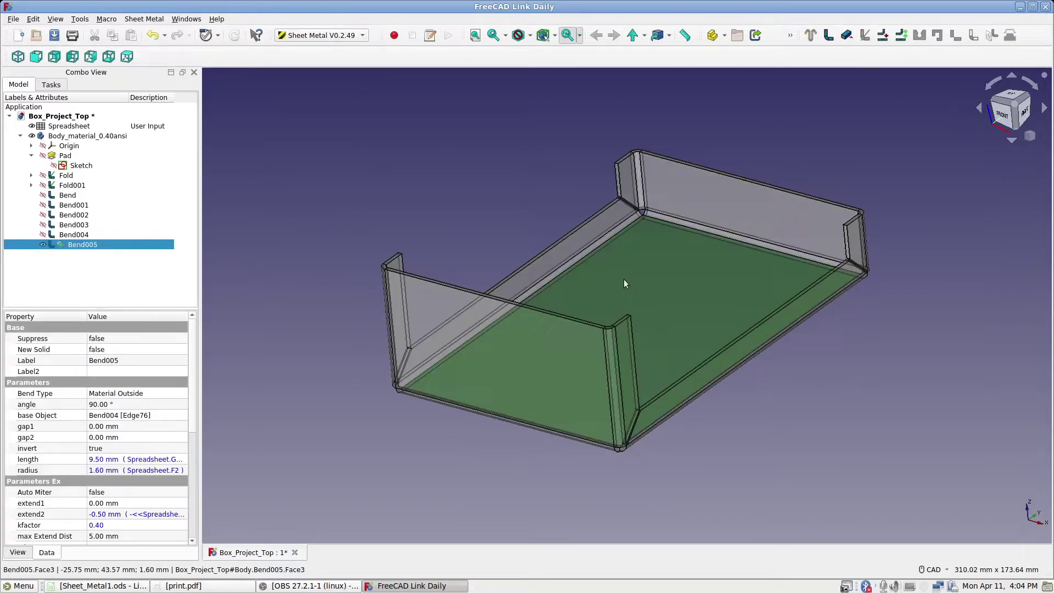
left_click(882, 34)
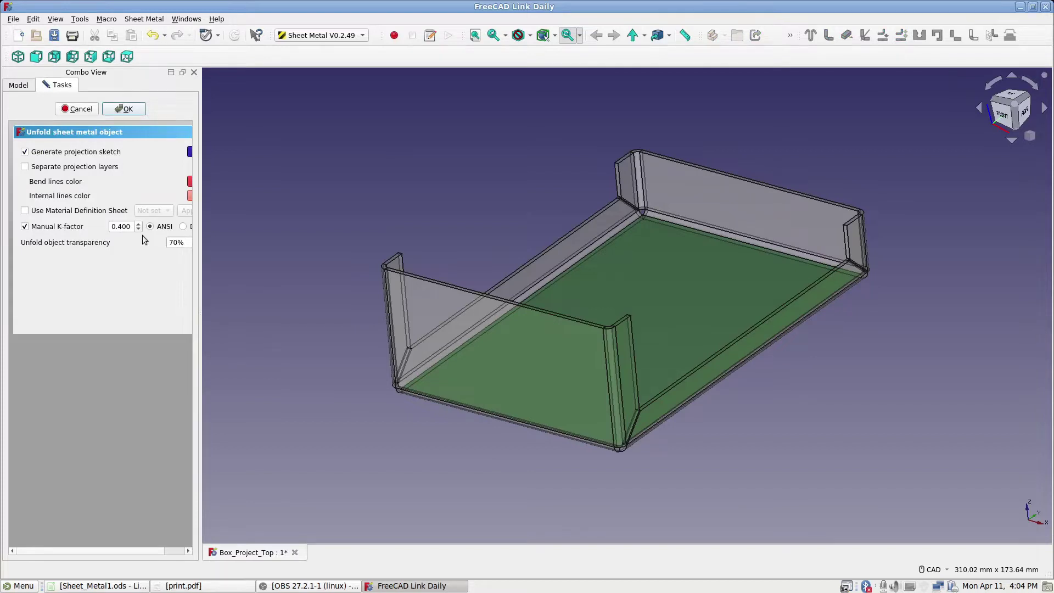
left_click(126, 109)
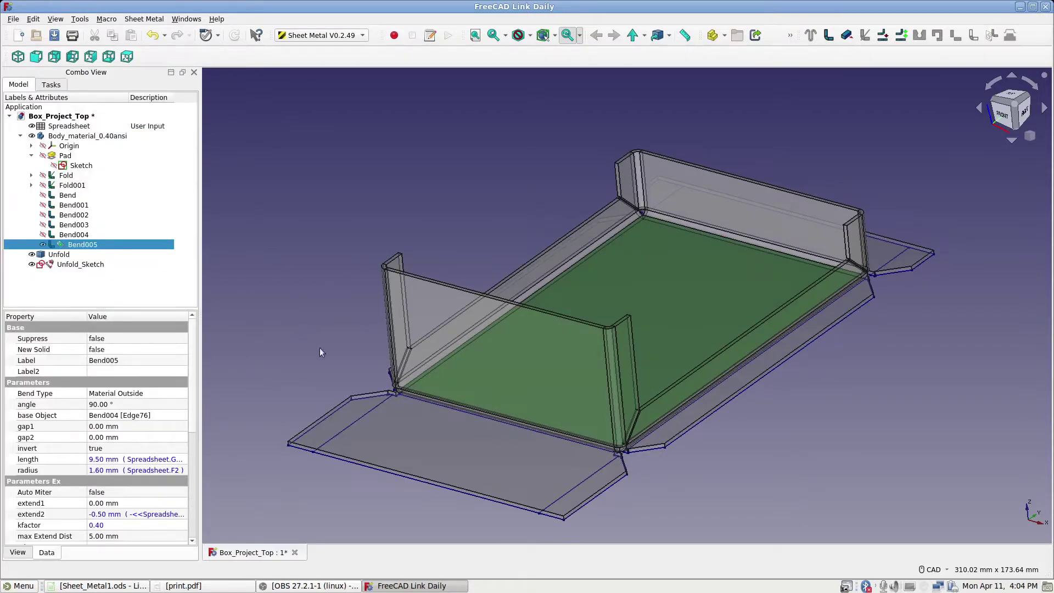
- Hide the Unfold solid and the Bend005 body, and show only the Unfold_Sketch flat pattern from the top
left_click(65, 256)
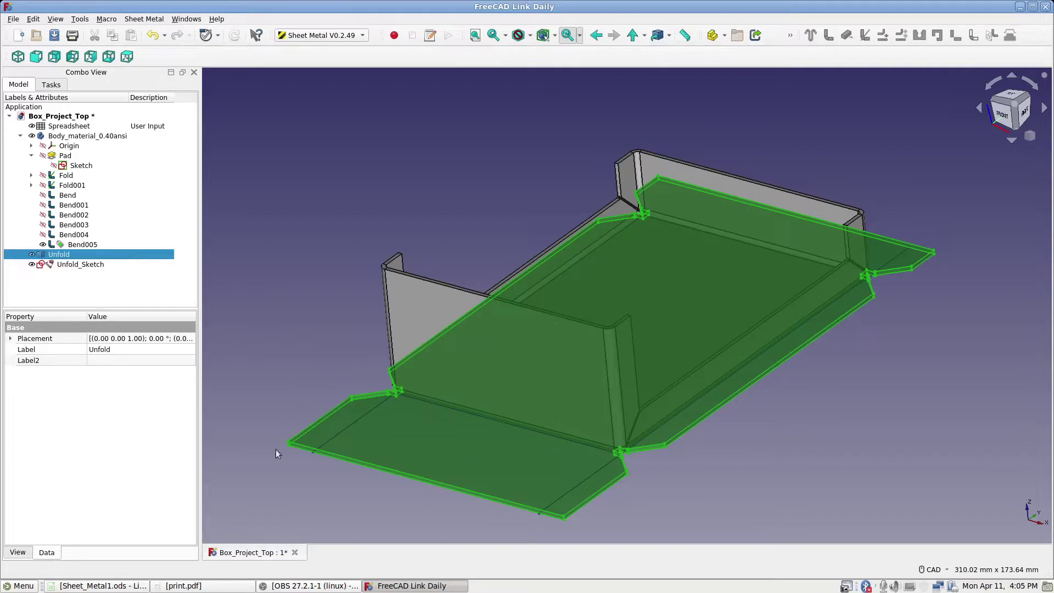
left_click(96, 266)
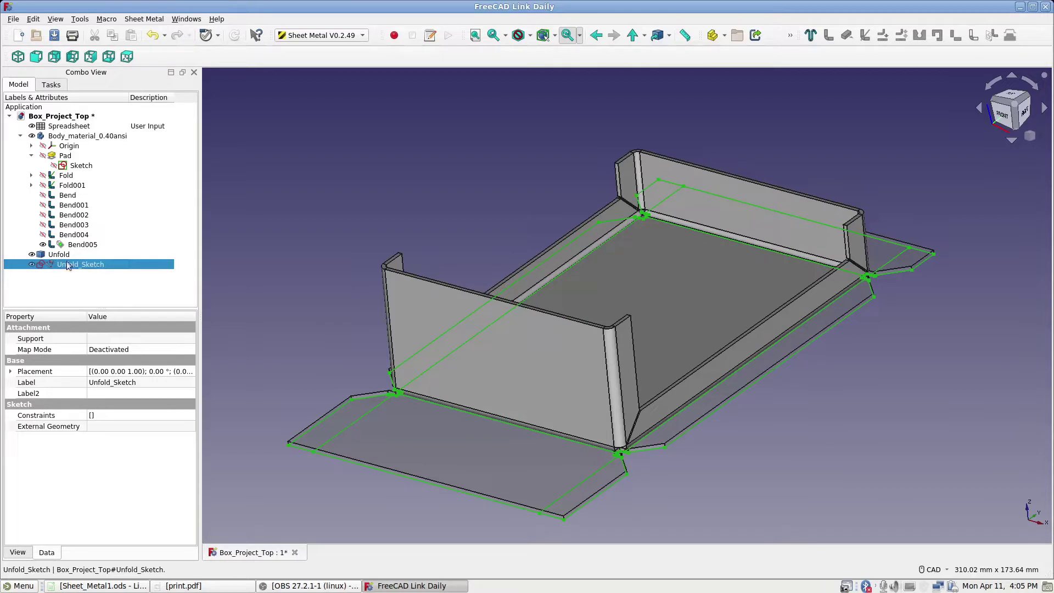
left_click(31, 255)
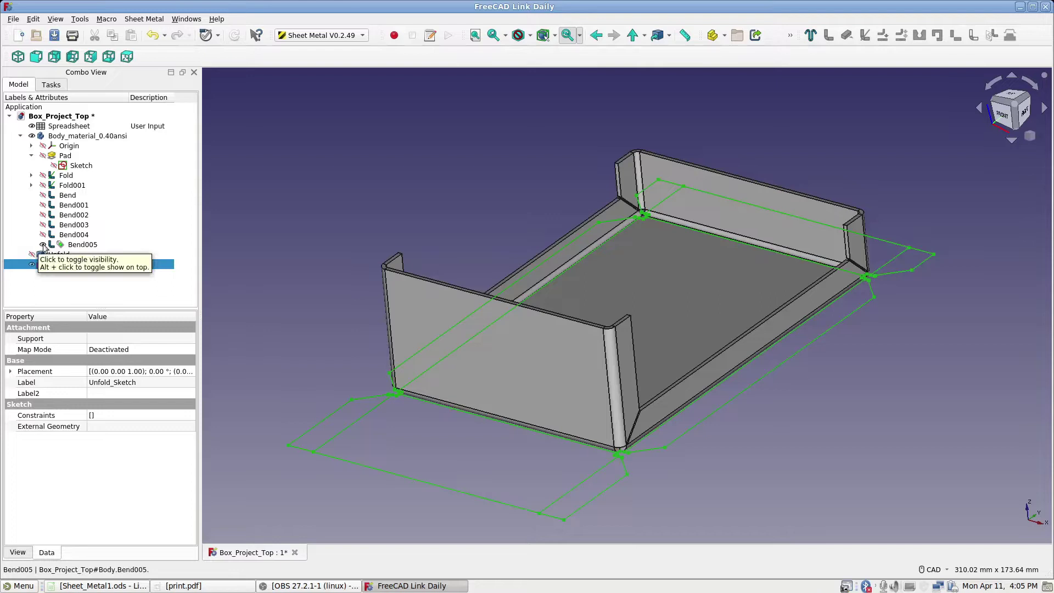
left_click(42, 245)
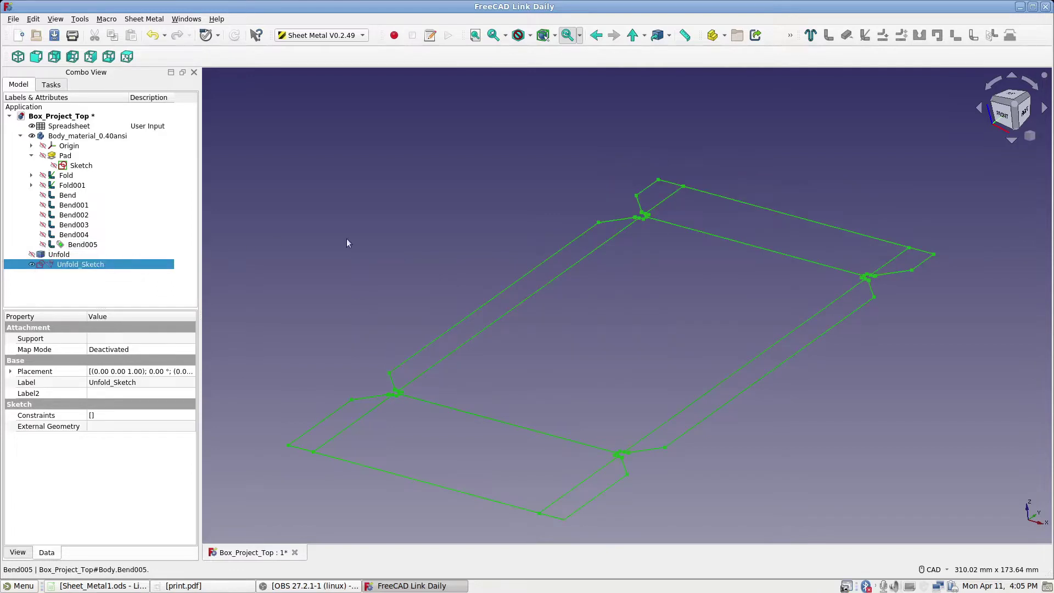
left_click(127, 56)
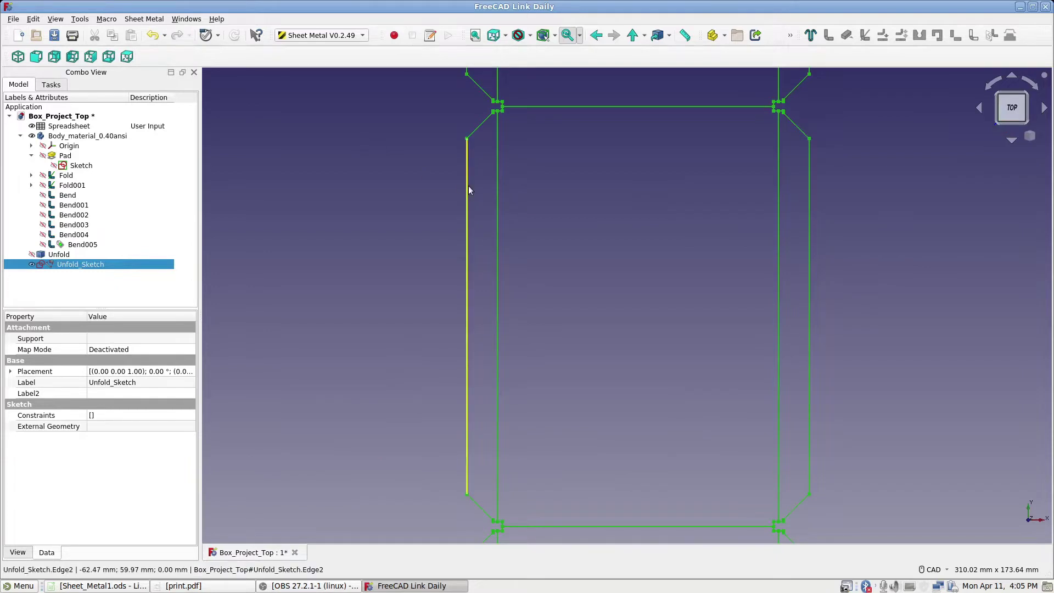
scroll(469, 185, "down", 4)
scroll(468, 190, "down", 1)
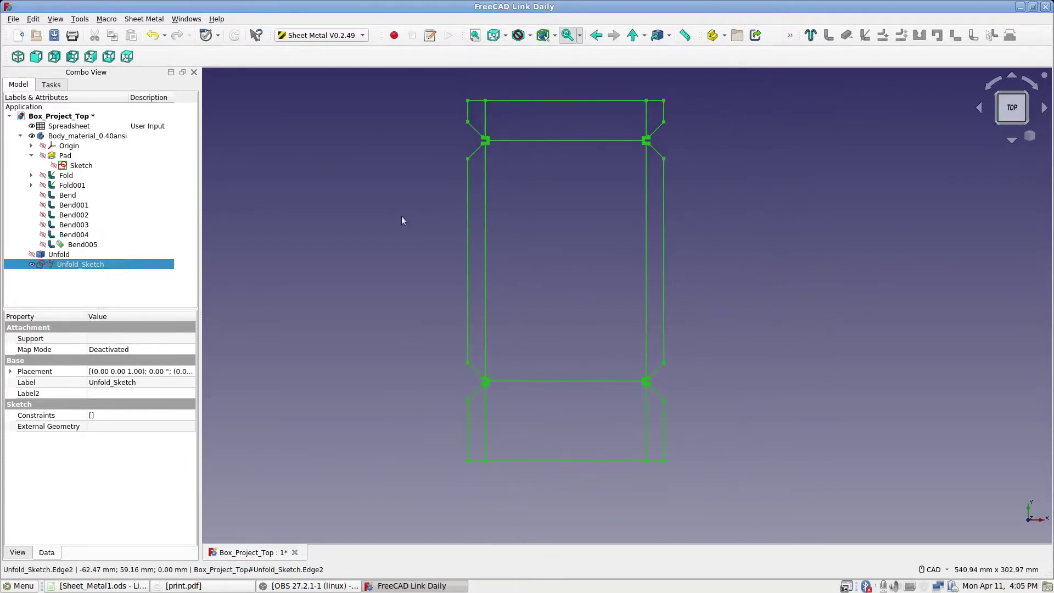
middle_click_drag(401, 220, 445, 234)
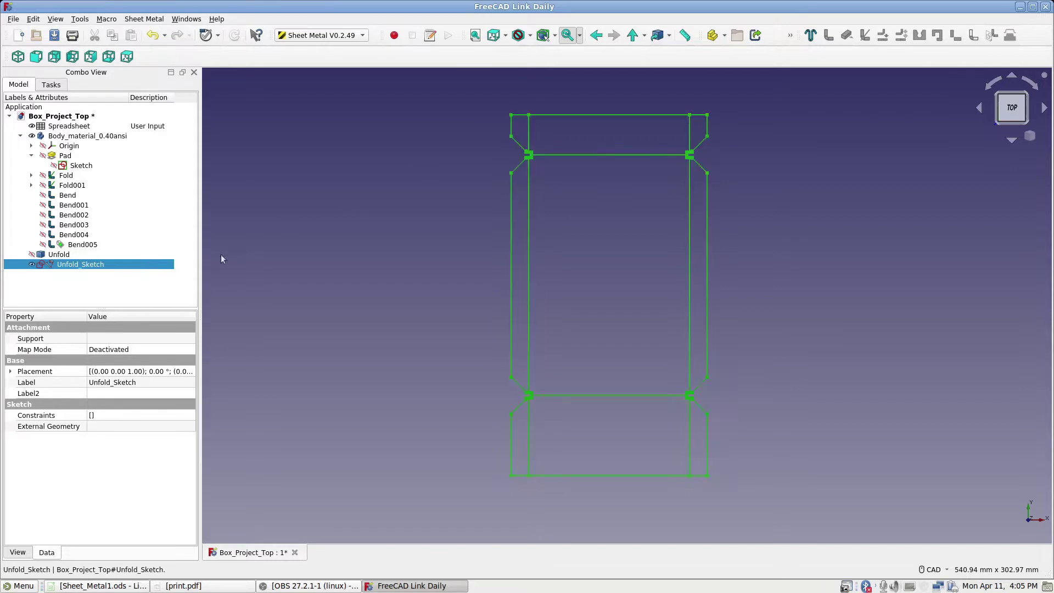
- Create a default A4 TechDraw page and insert a top view of Unfold_Sketch on it
left_click(363, 36)
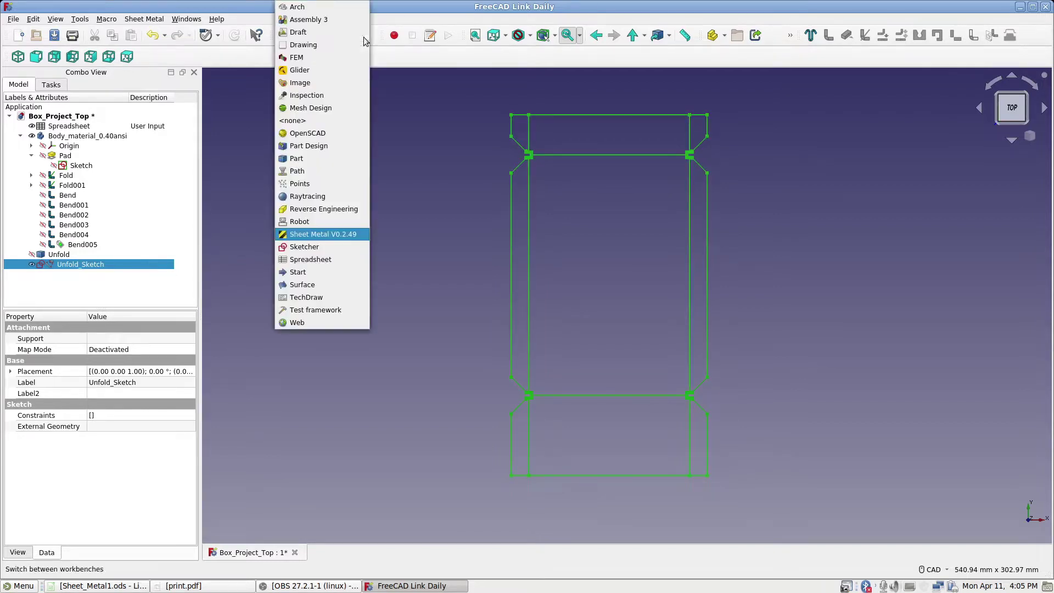
left_click(327, 298)
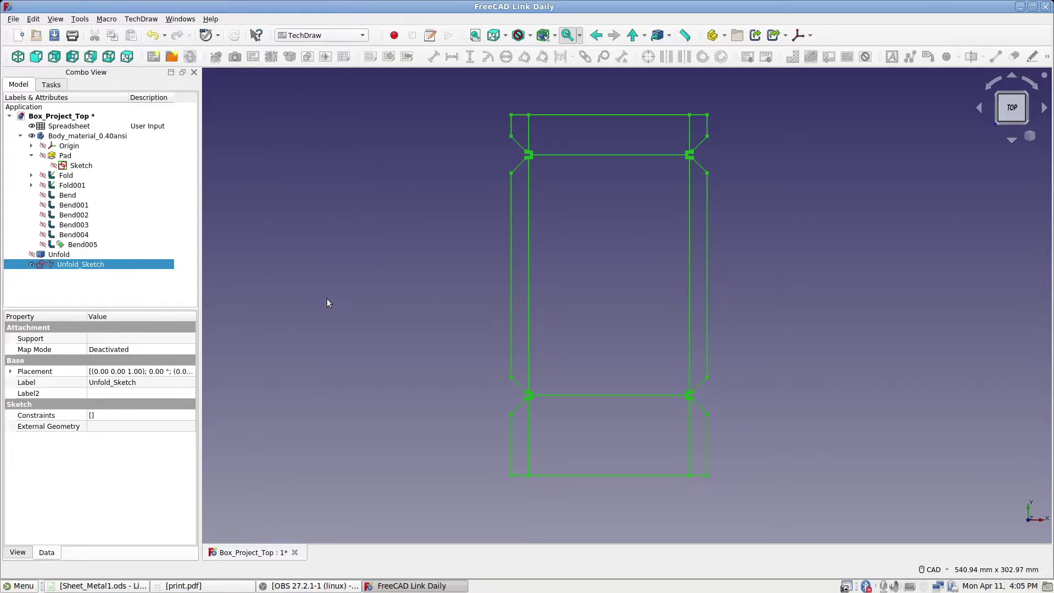
left_click(154, 57)
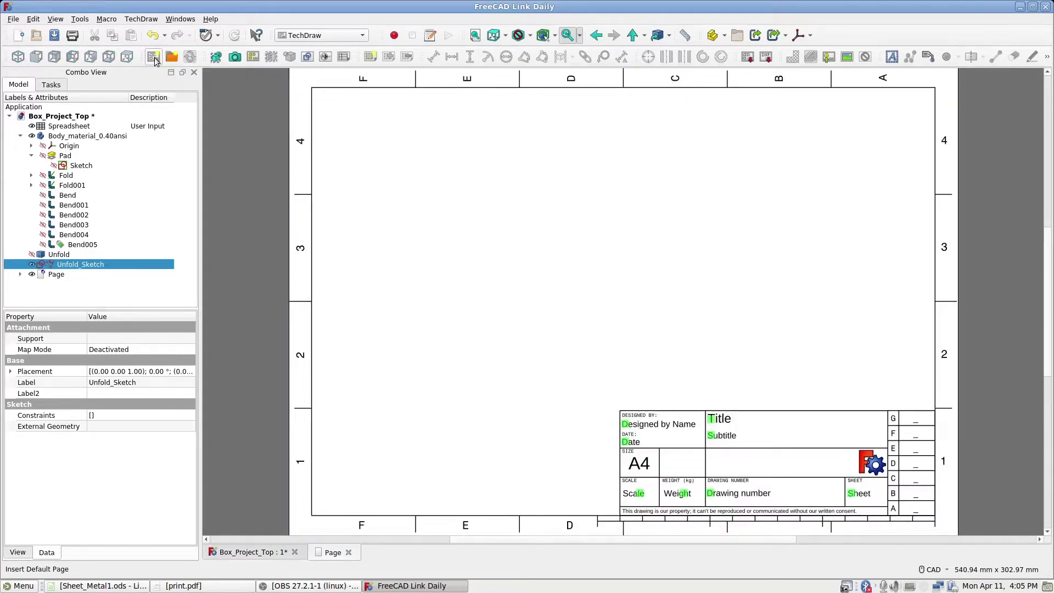
left_click(216, 57)
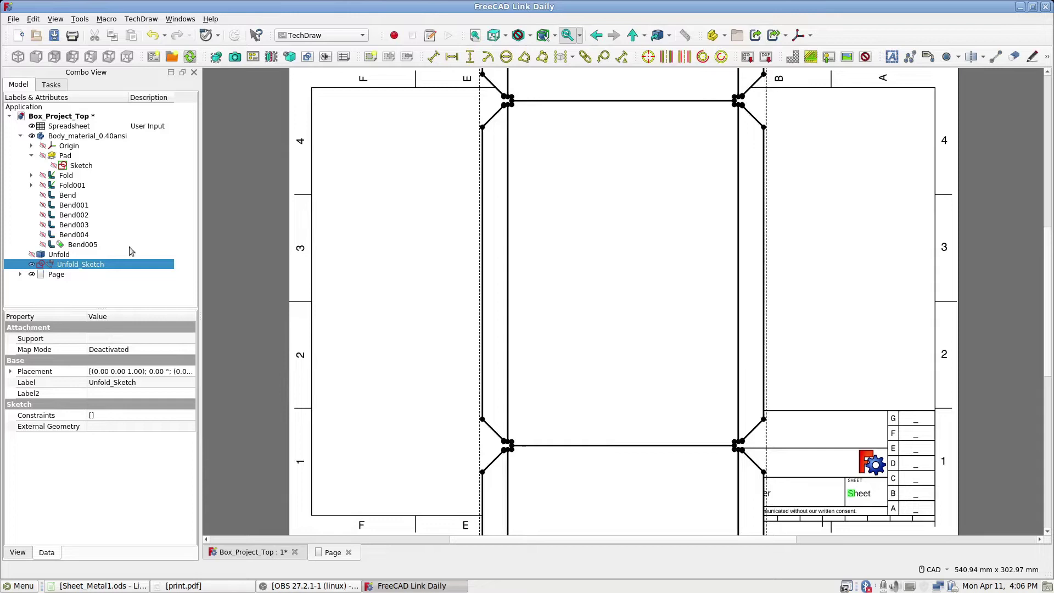
- Scale the flat pattern view to 0.70 and move it to about X 78 mm, Y 107 mm on the page
left_click(20, 275)
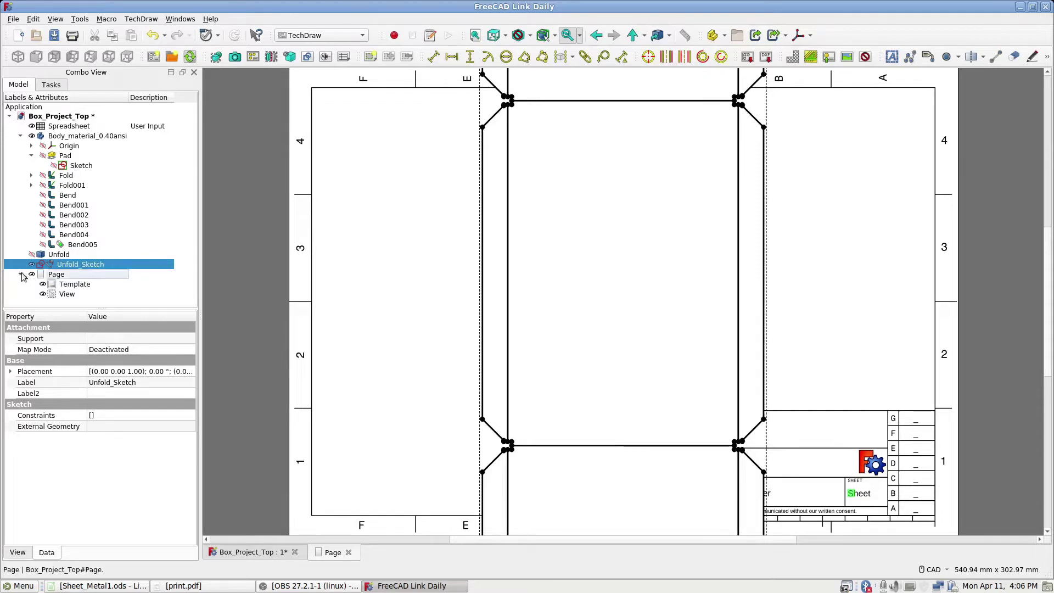
left_click(65, 296)
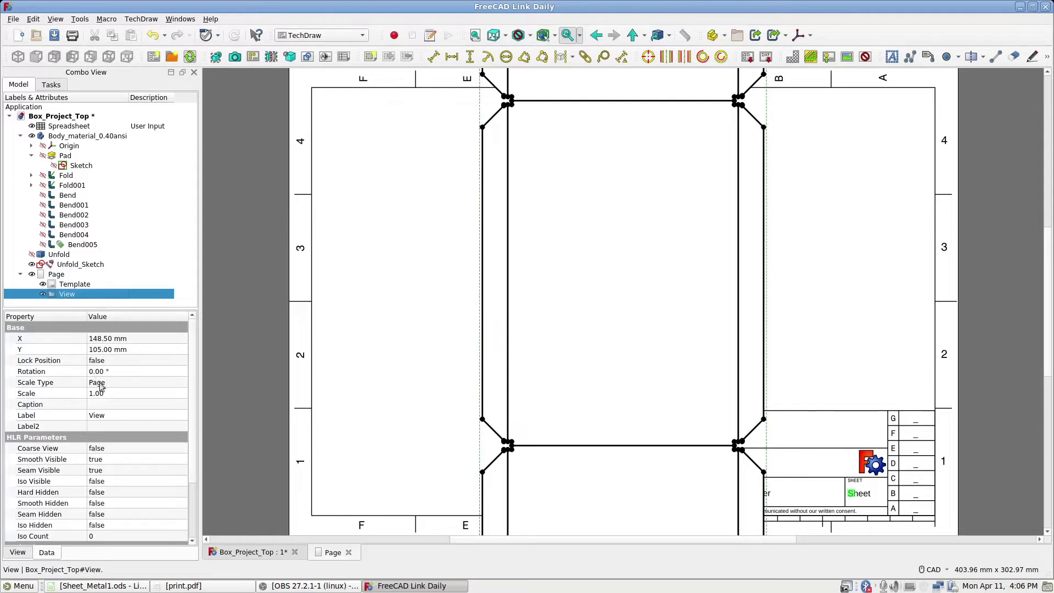
left_click(126, 393)
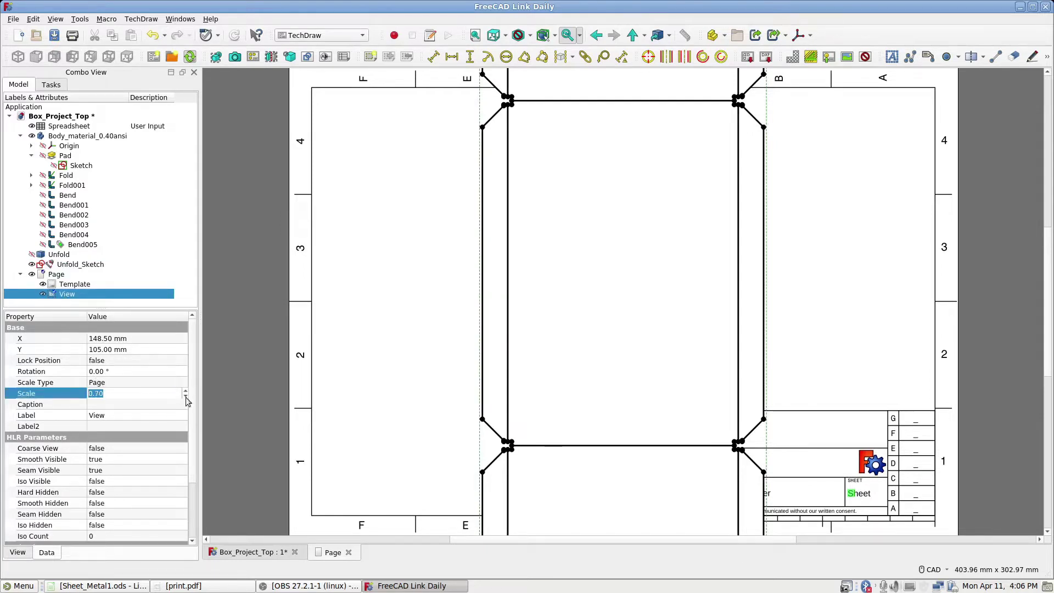
left_click(240, 378)
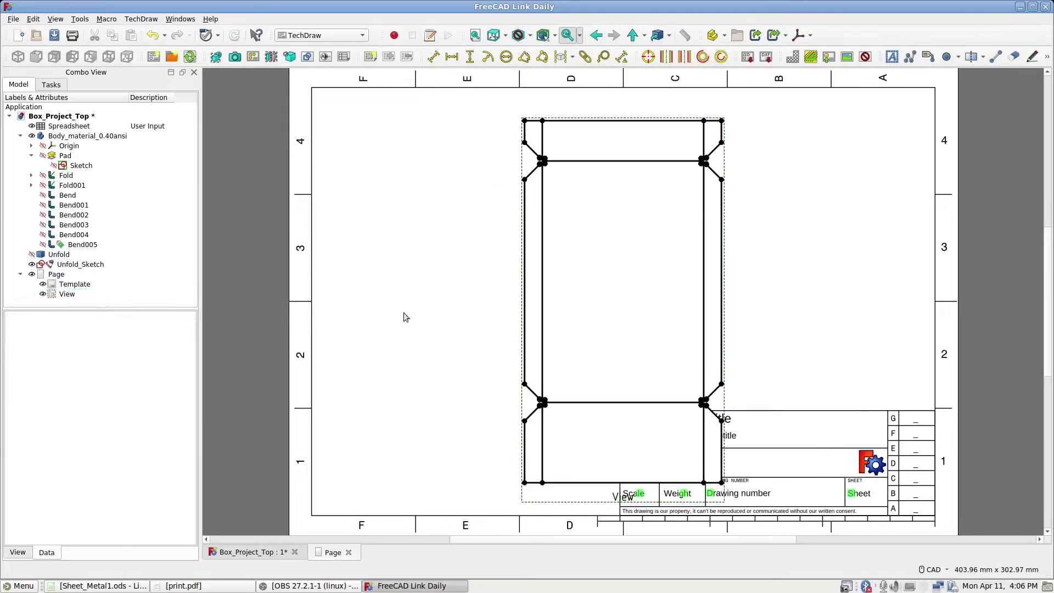
left_click(522, 282)
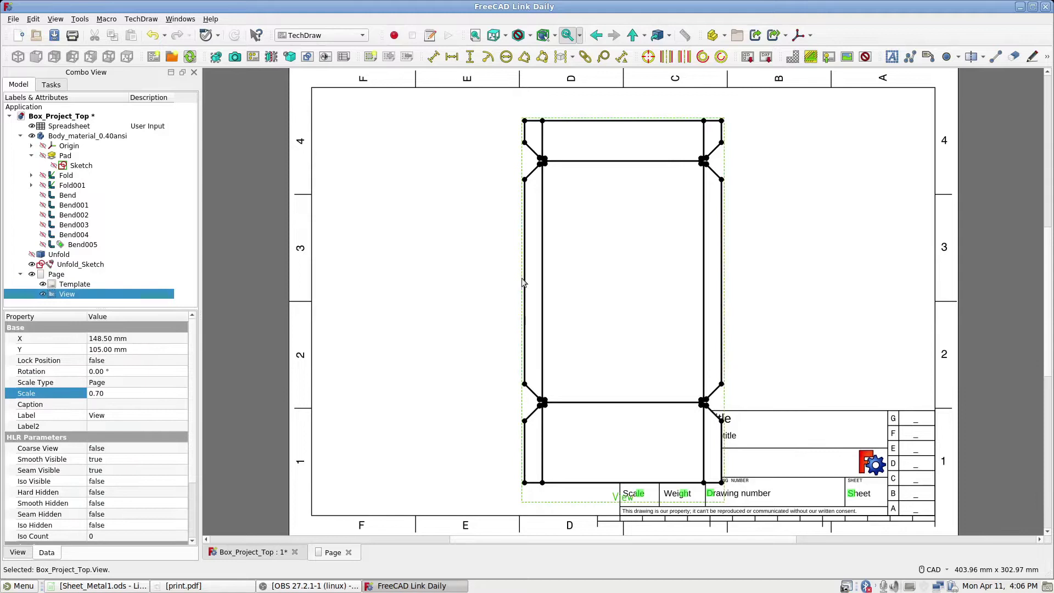
left_click_drag(523, 282, 363, 273)
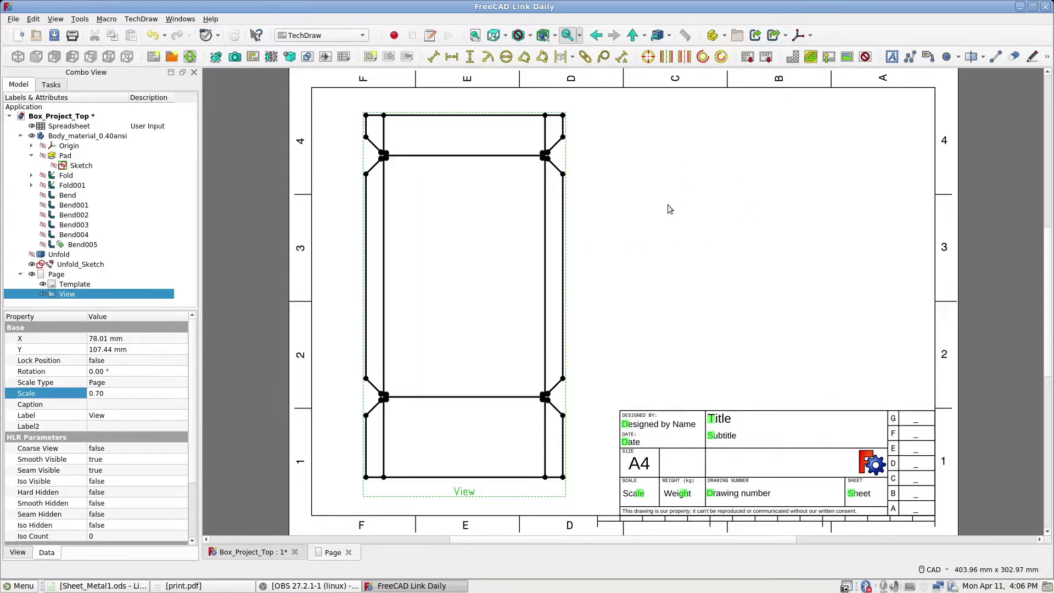
- Insert an isometric view of the folded box, Bend005, on the drawing page
left_click(84, 245)
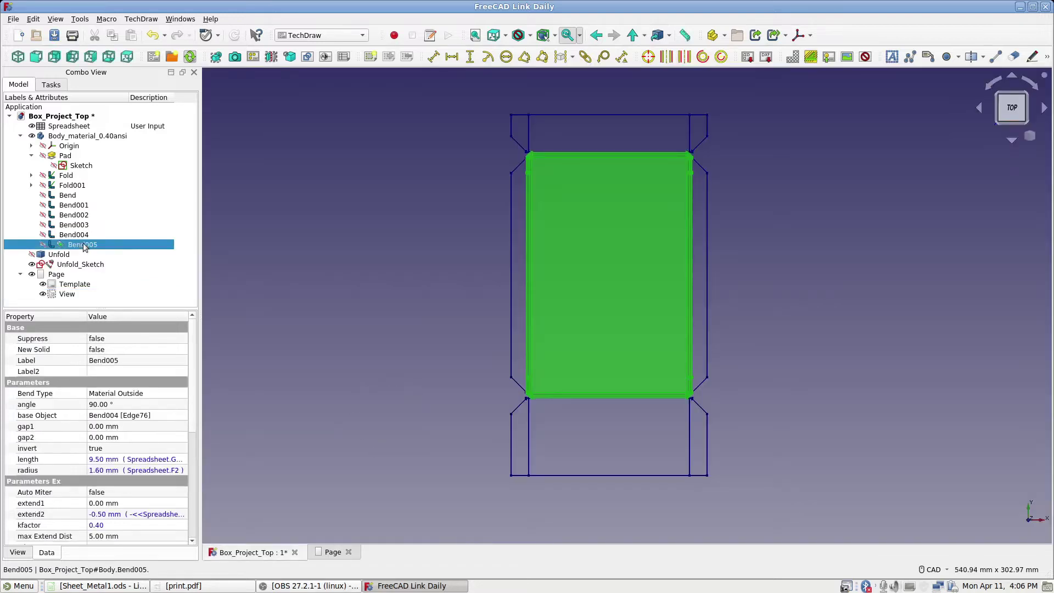
left_click(18, 57)
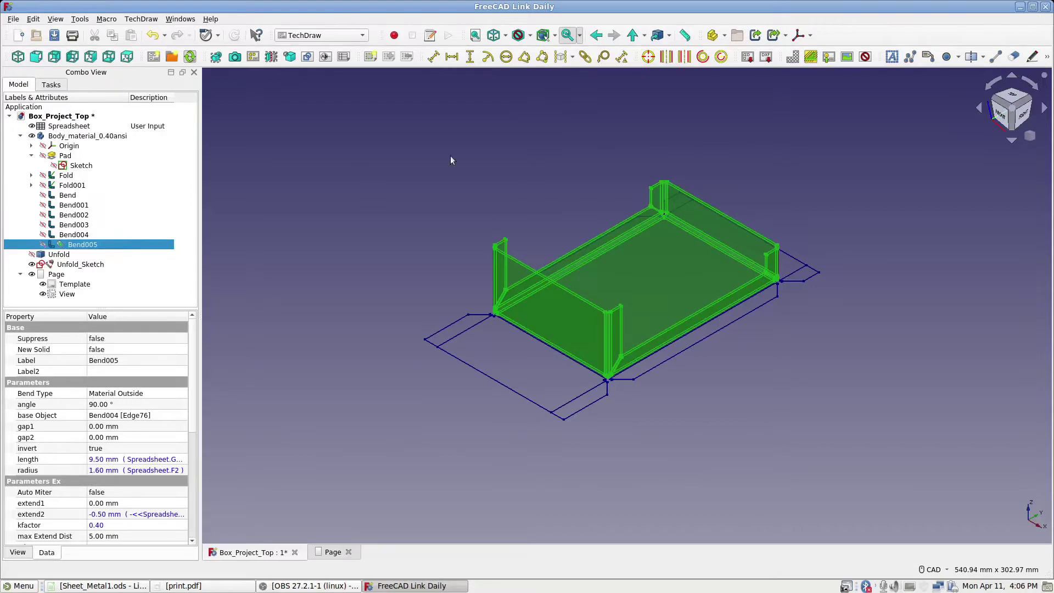
left_click(517, 183)
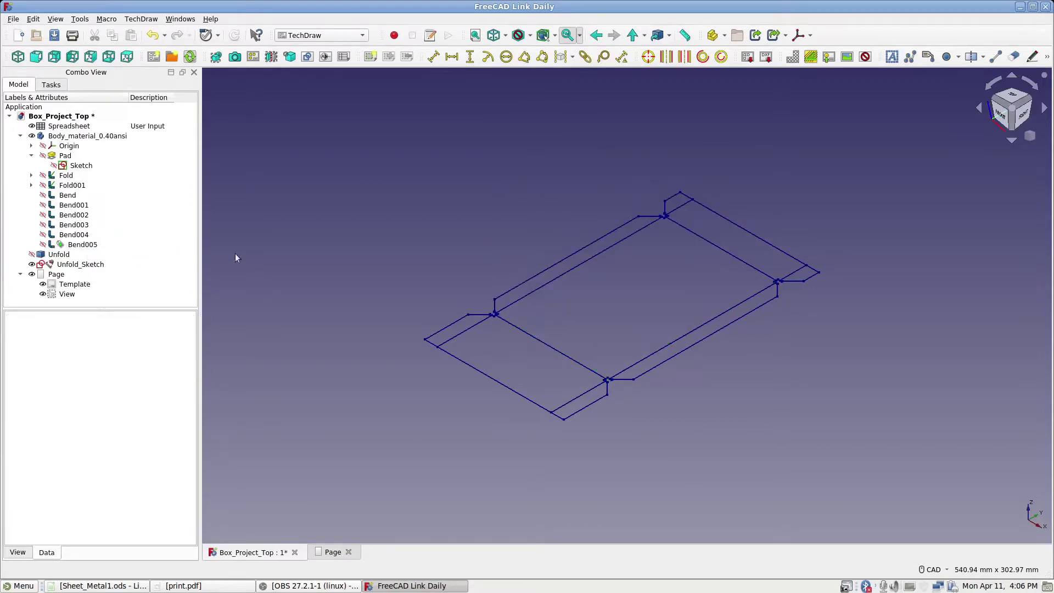
left_click(90, 245)
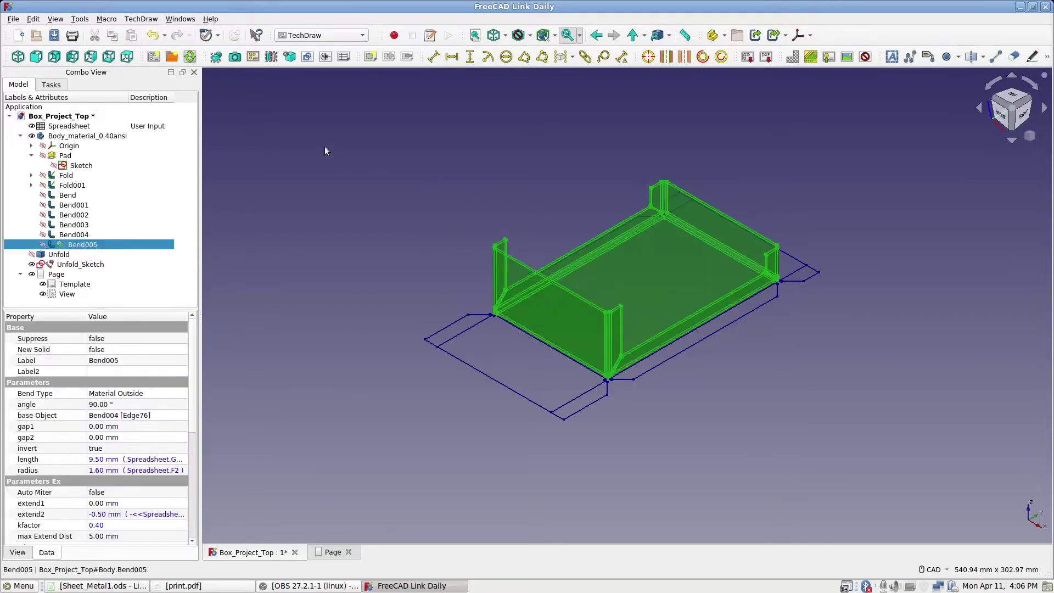
left_click(216, 57)
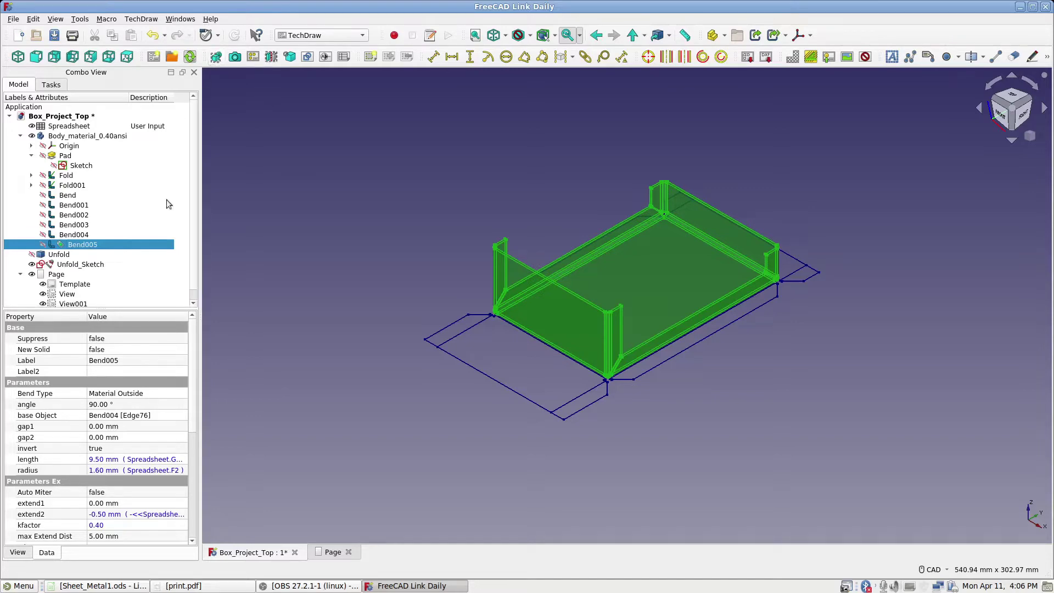
- Scale the isometric box view to 0.50 and move it to the clear area above the page's title block
double_click(56, 274)
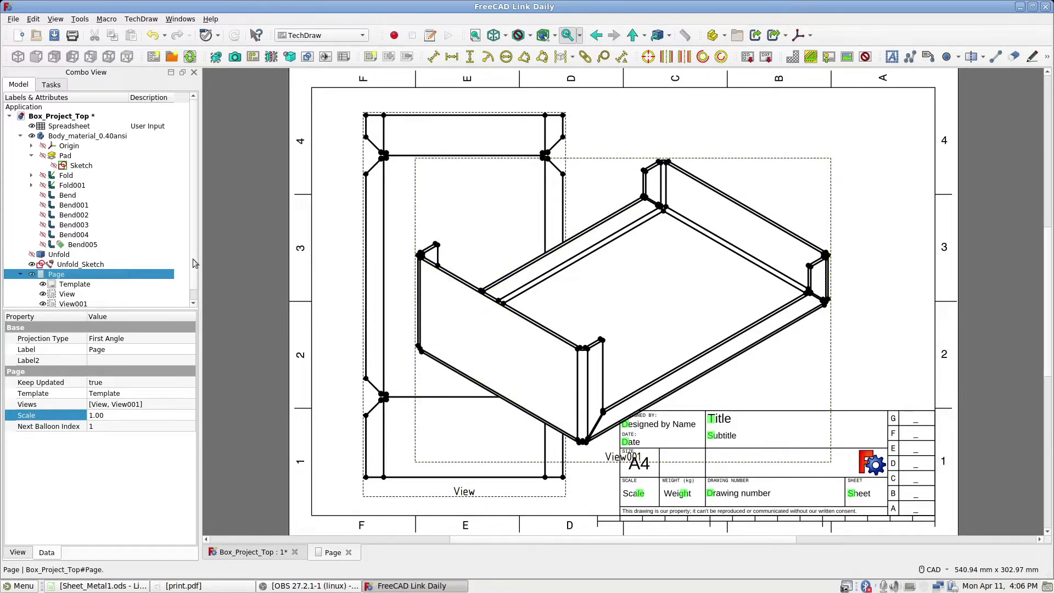
scroll(194, 275, "down", 1)
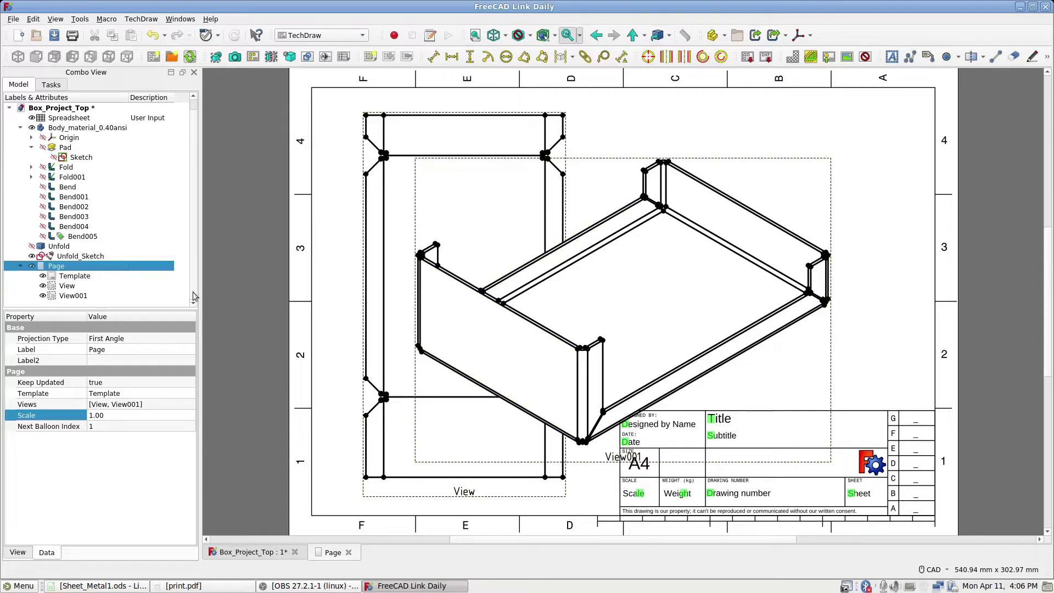
left_click(79, 296)
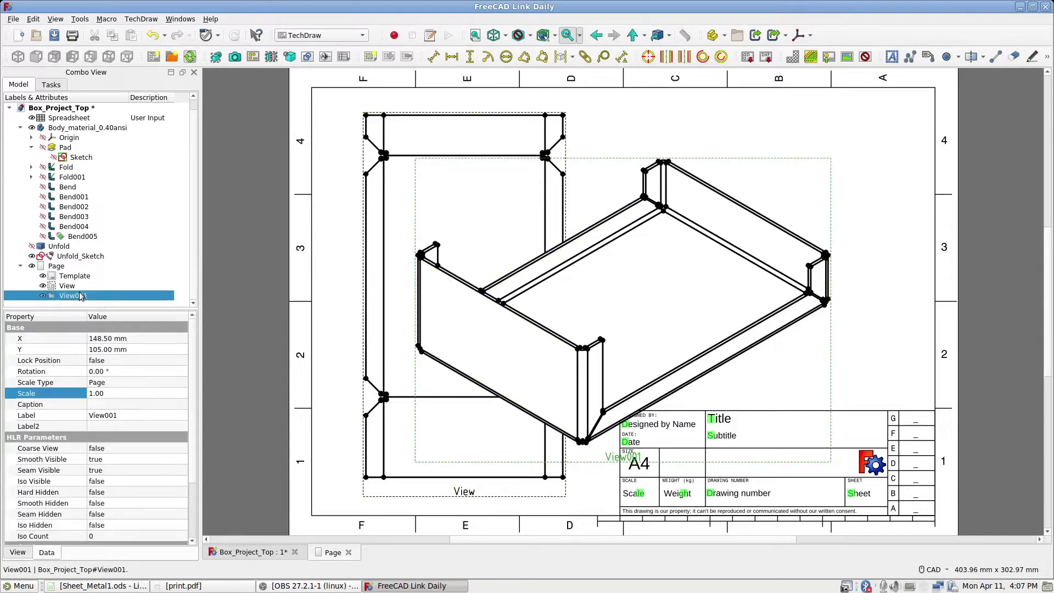
left_click(161, 392)
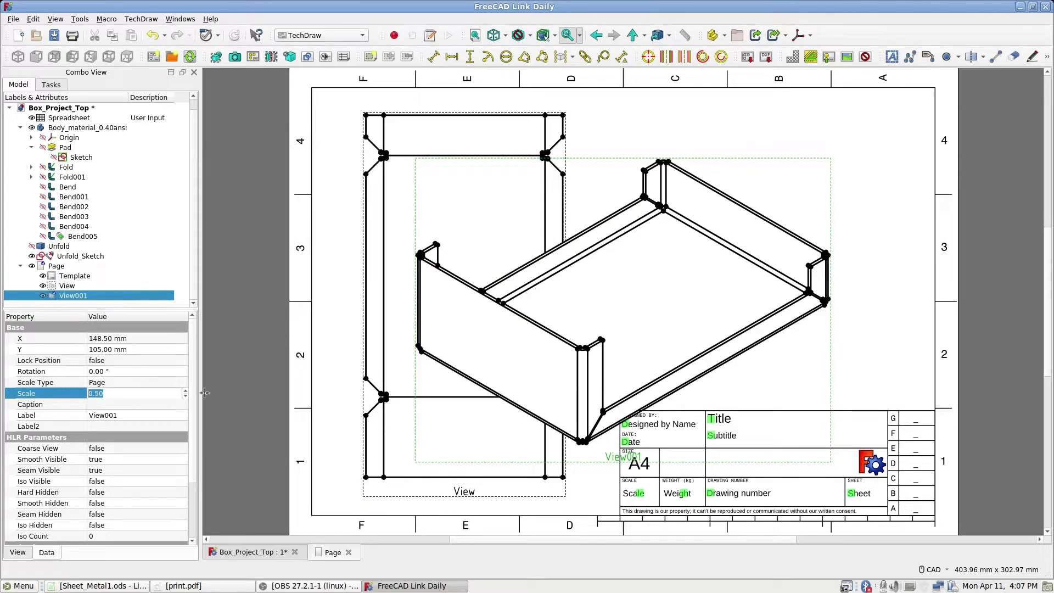
left_click(239, 367)
mouse_move(239, 367)
middle_mouse_down()
mouse_move(469, 314)
mouse_move(250, 359)
mouse_move(239, 370)
middle_mouse_up()
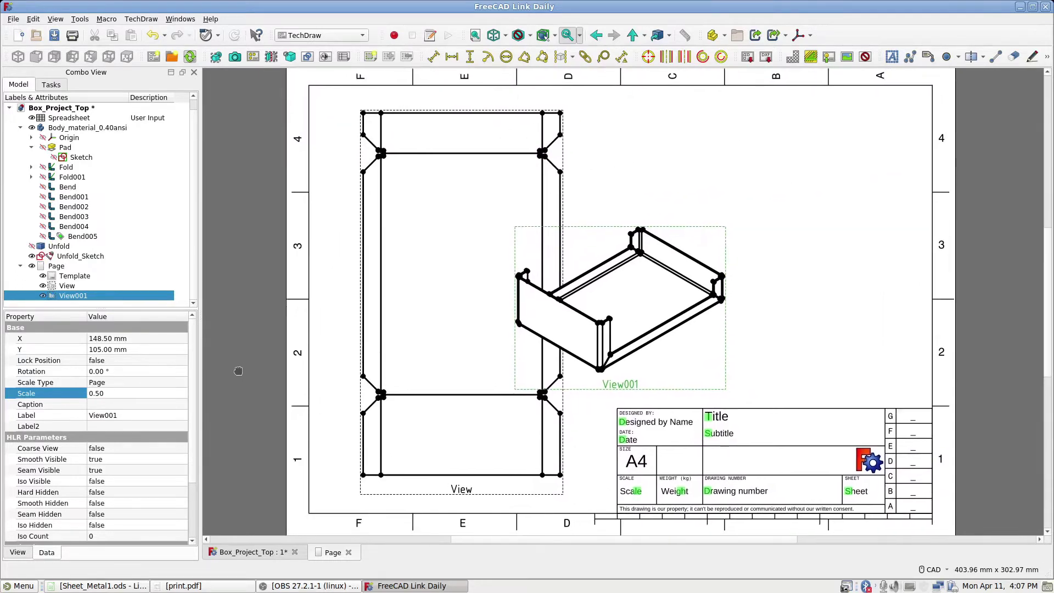
left_click(263, 362)
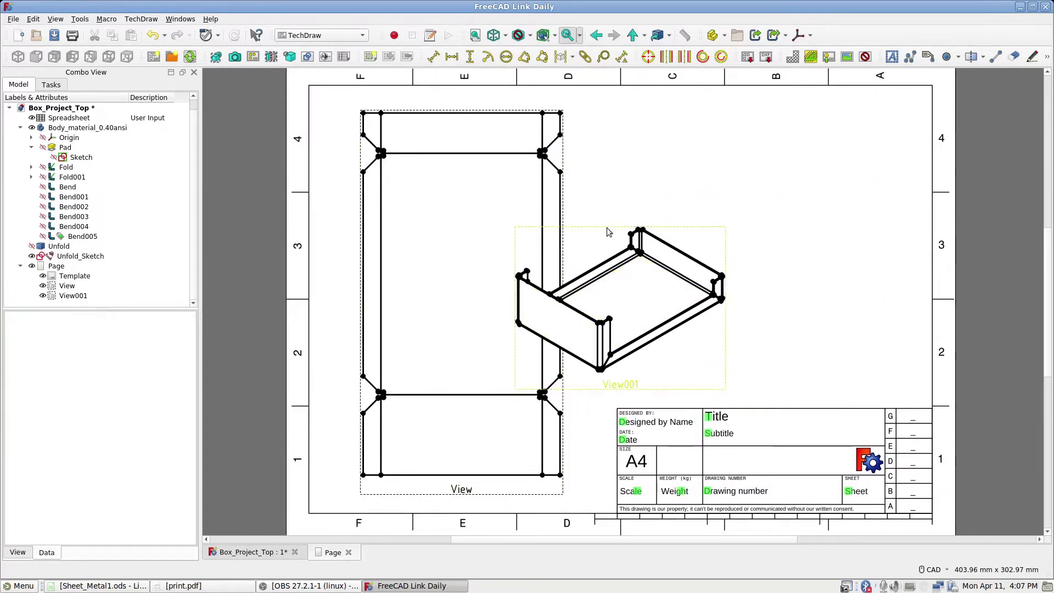
left_click_drag(607, 227, 731, 172)
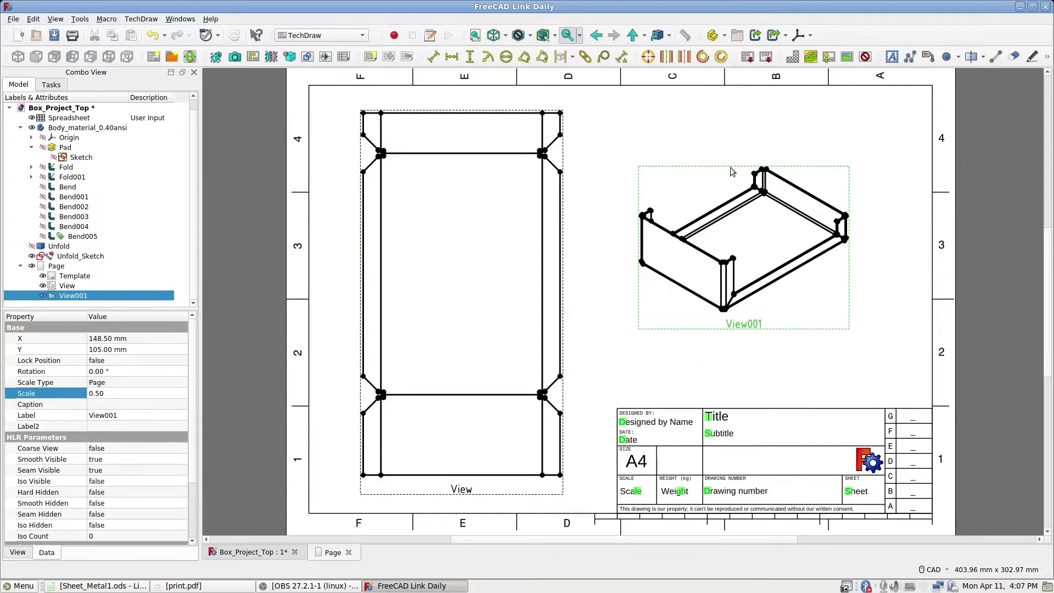
- Add a horizontal dimension for the flat pattern's overall width between its lower corners and place it just above the lower edge
left_click(723, 142)
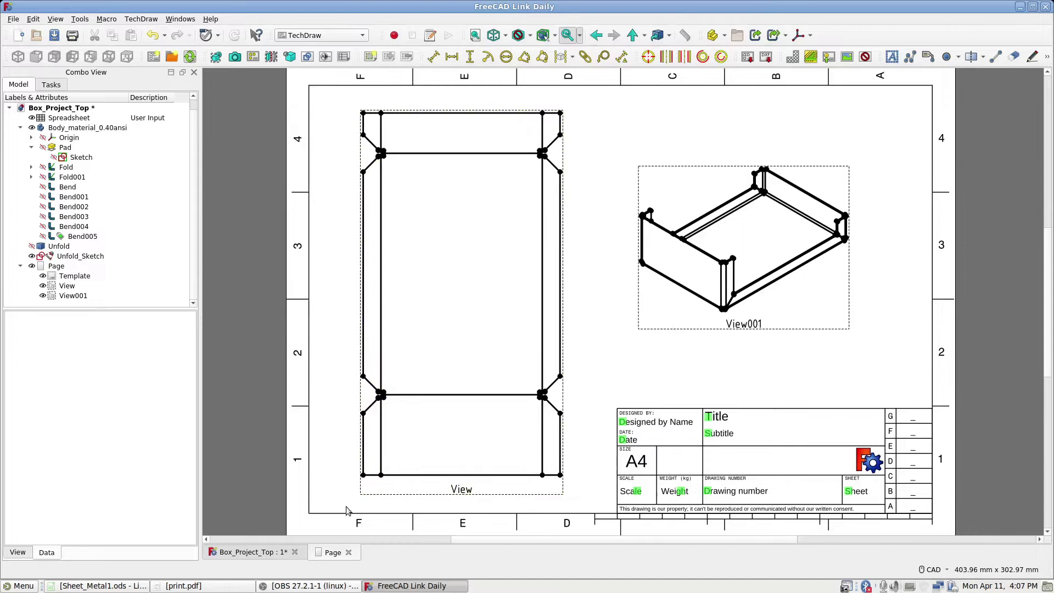
left_click(363, 476)
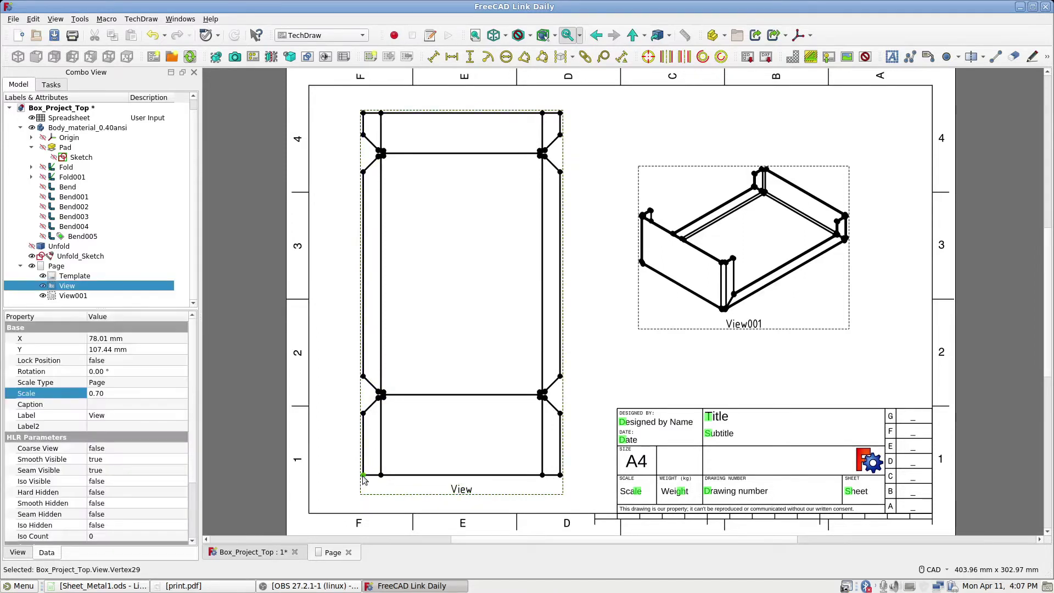
left_click(560, 475, "ctrl")
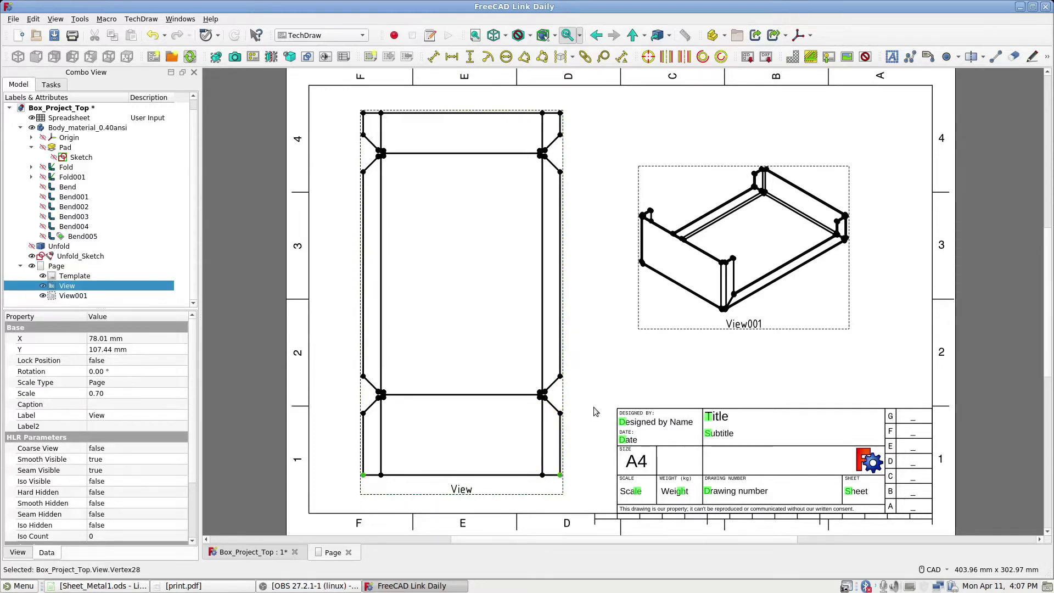
left_click(454, 57)
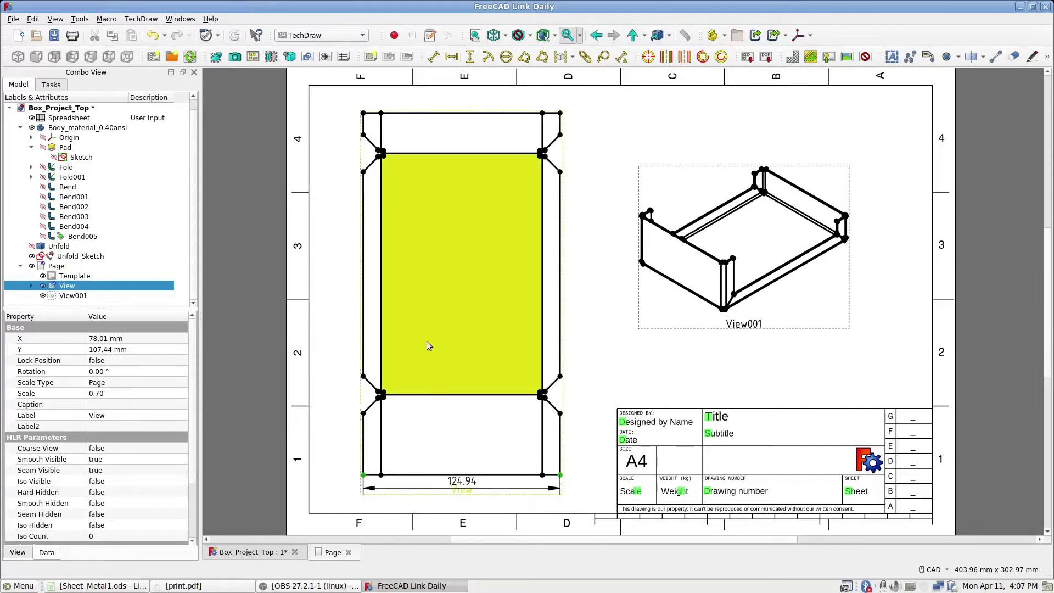
left_click_drag(456, 485, 455, 458)
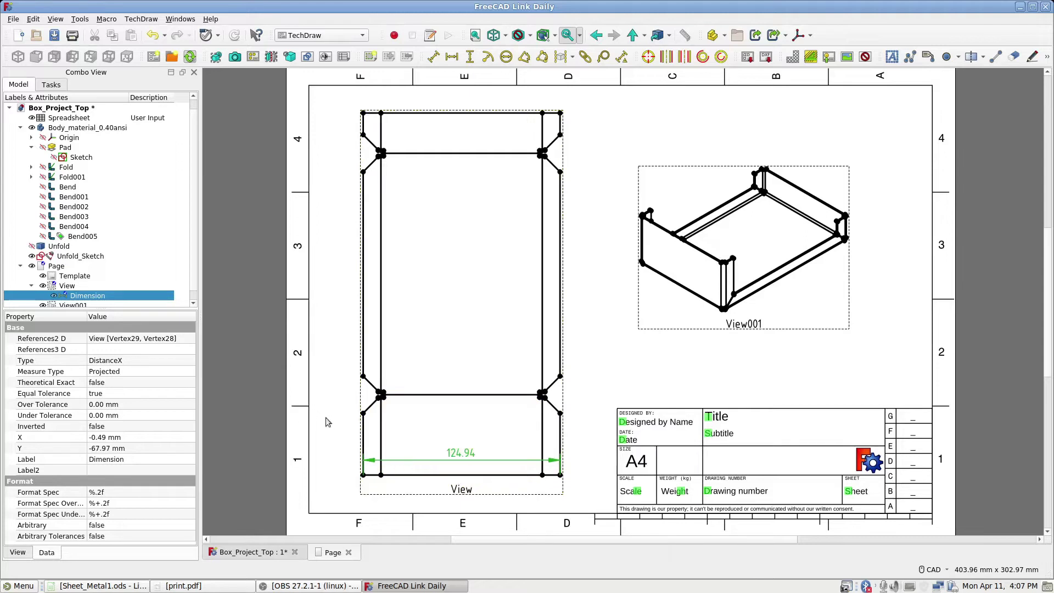
- Add a vertical dimension for the flat pattern's overall length between its left corners and place it outside the left edge
left_click(363, 474)
left_click(363, 474)
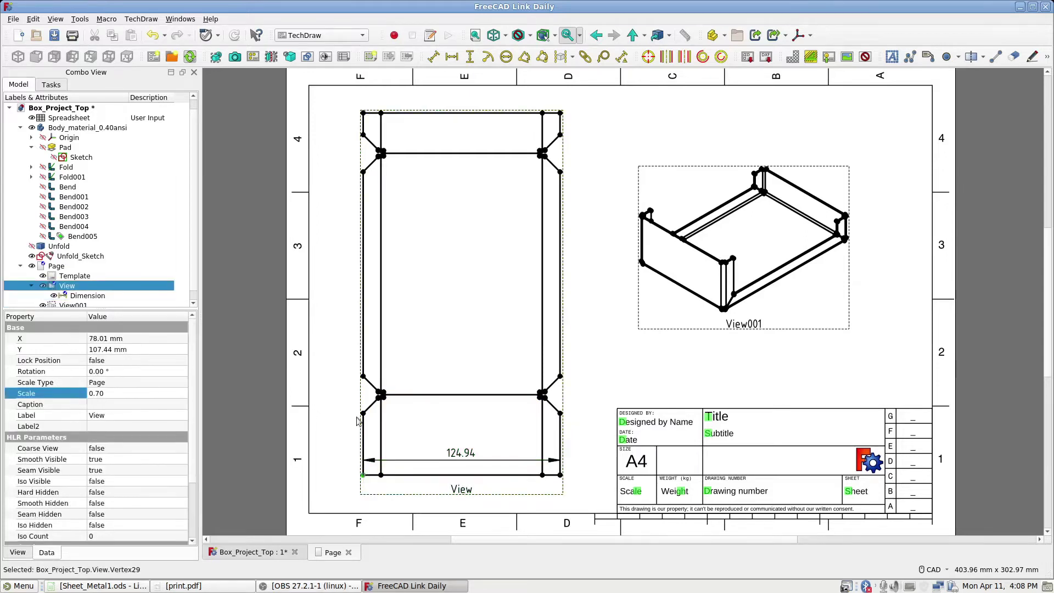
left_click(363, 113, "ctrl")
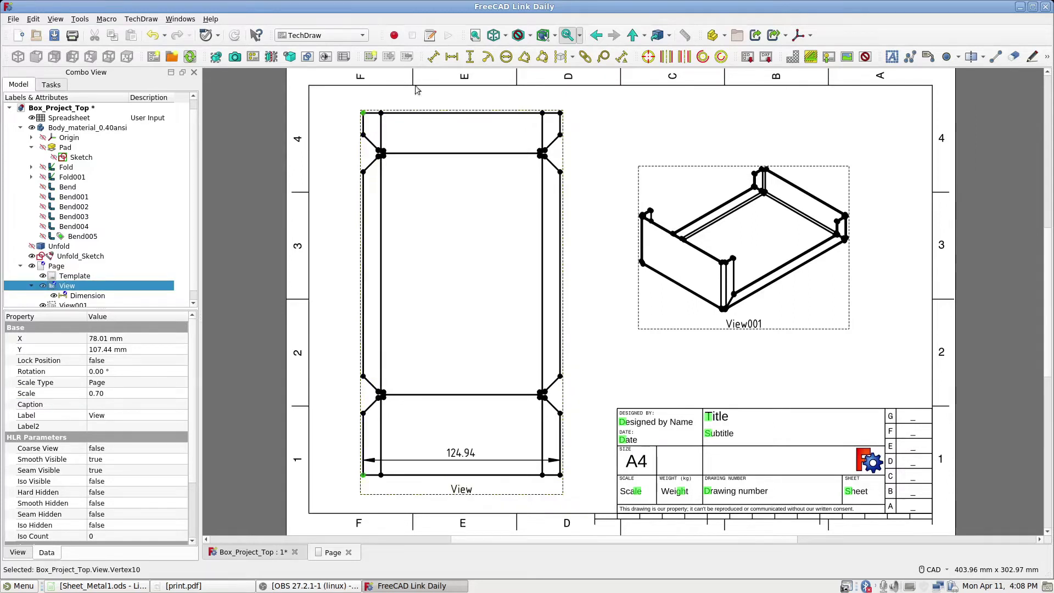
left_click(471, 58)
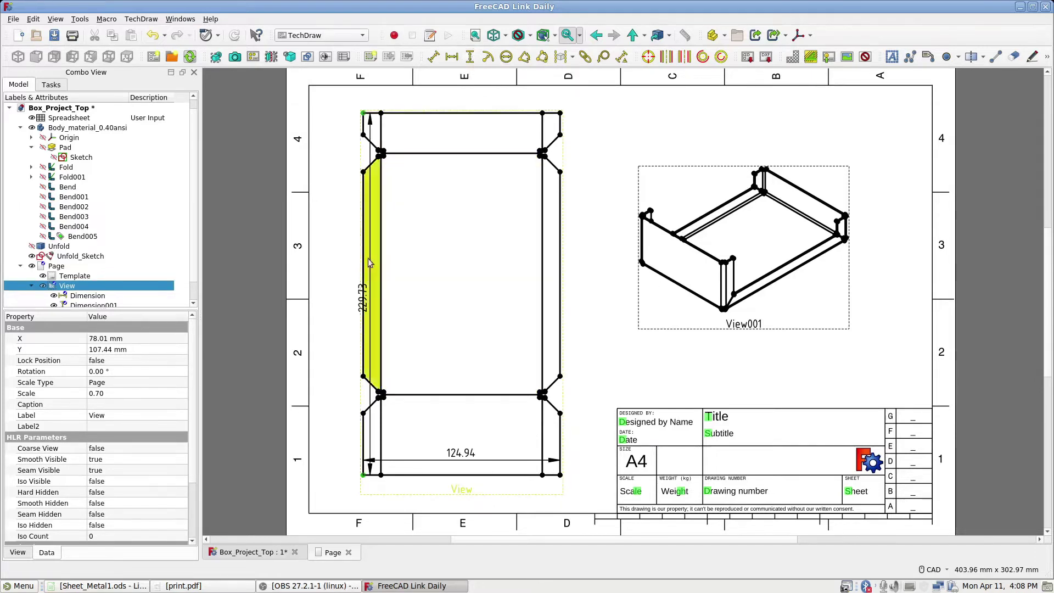
left_click_drag(360, 297, 334, 295)
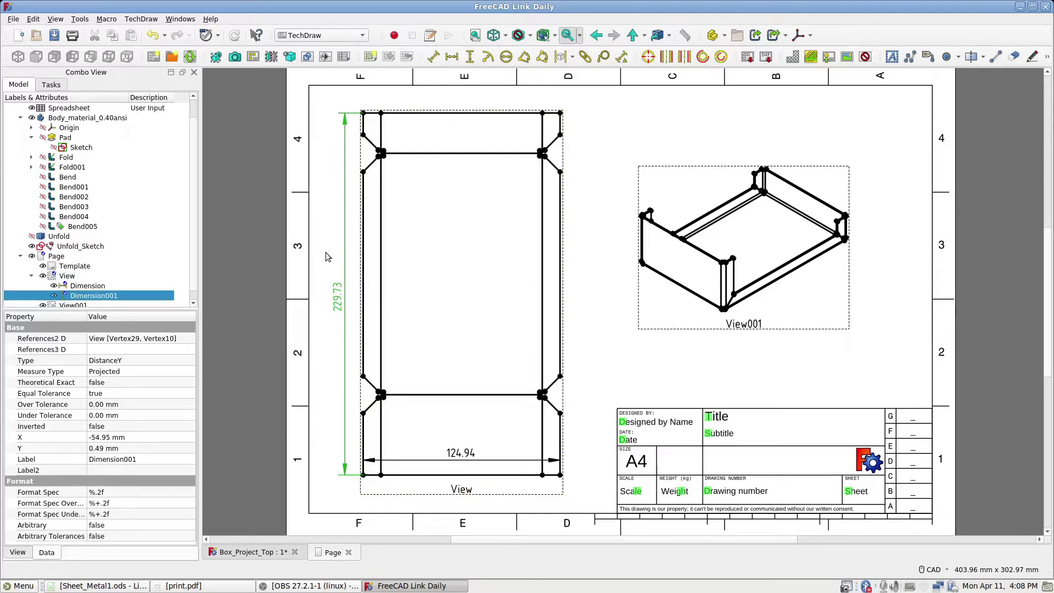
left_click(326, 256)
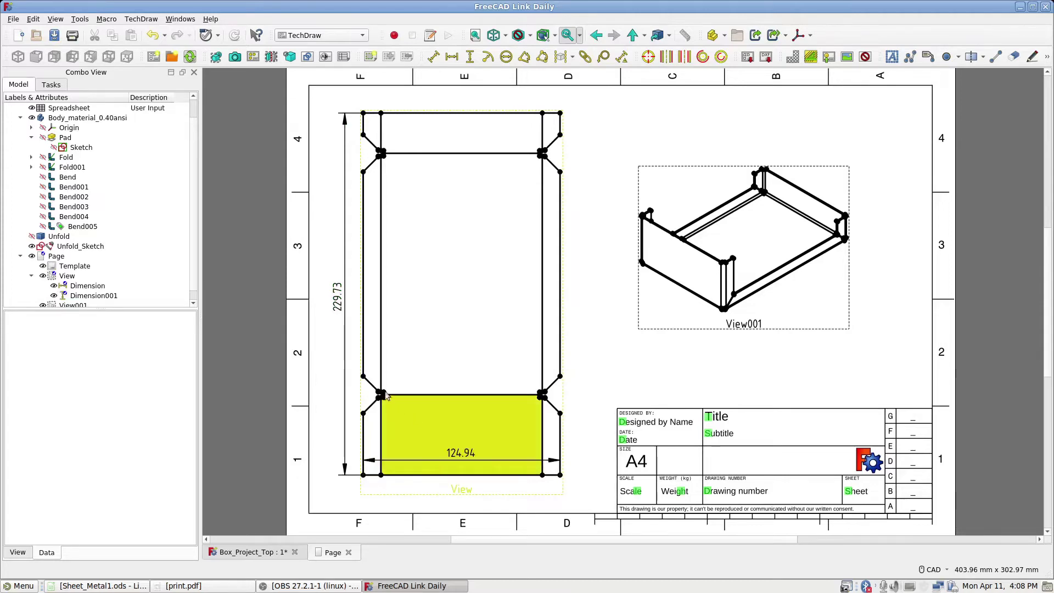
- Switch to the Sheet_Metal1.ods spreadsheet in LibreOffice Calc, examine the calculated box top flat lengths and bend centers, and return to the FreeCAD drawing
scroll(359, 380, "up", 1)
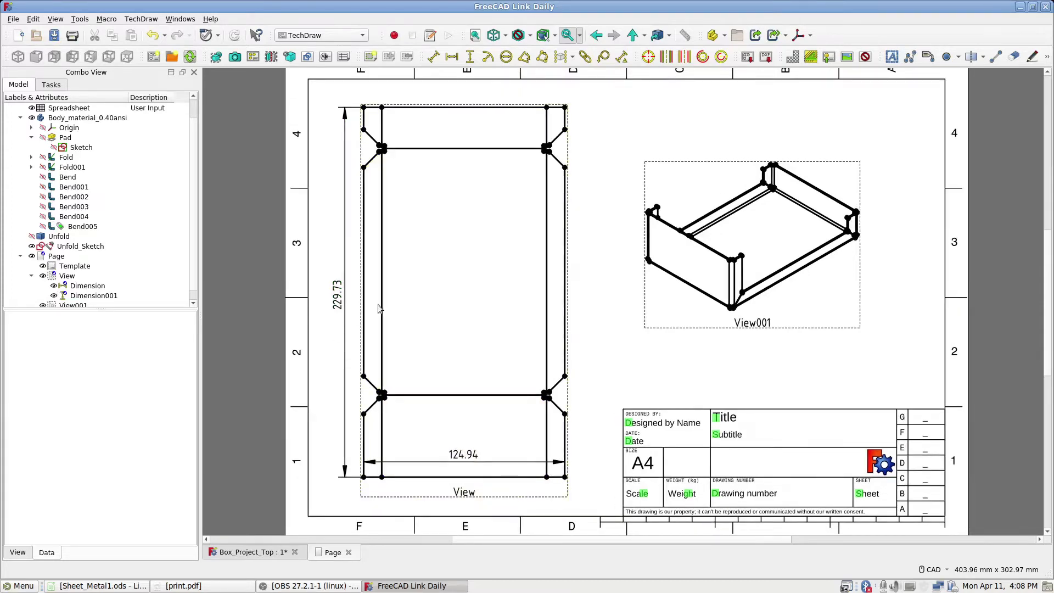
scroll(435, 285, "down", 1)
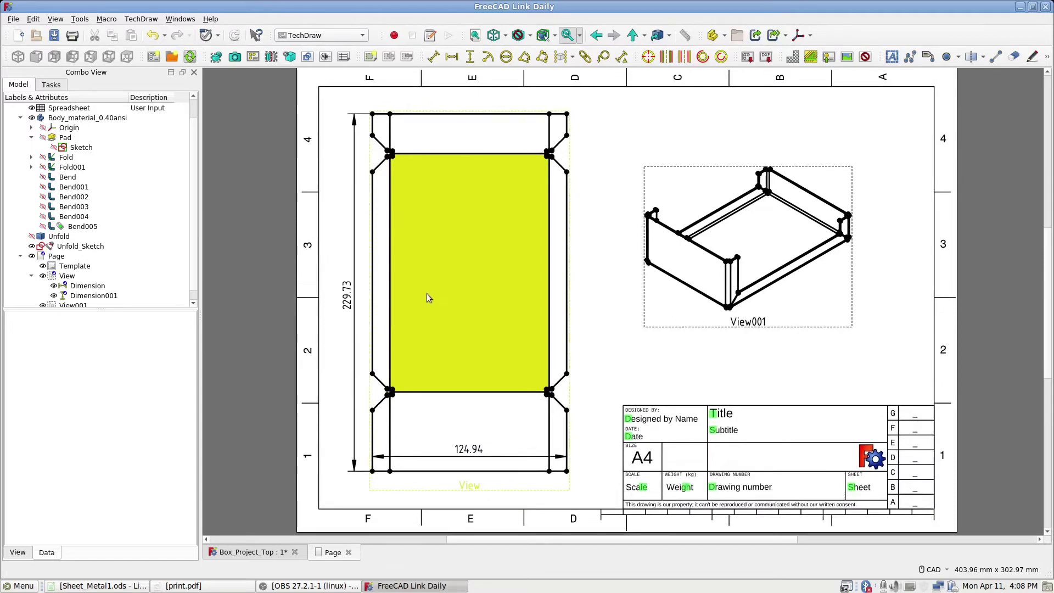
left_click(129, 586)
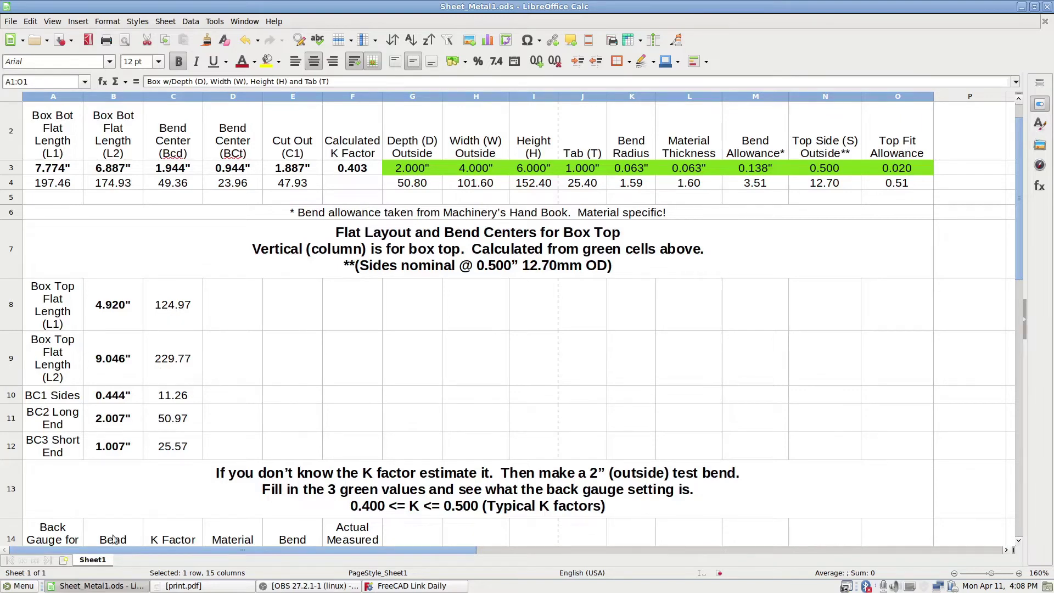
left_click(108, 586)
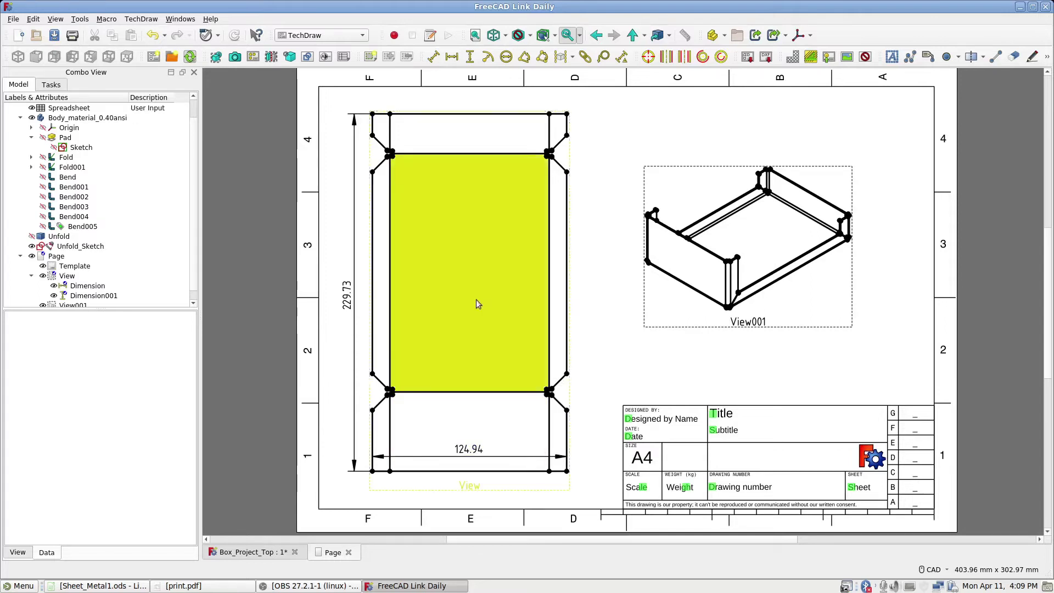
- Dimension the horizontal distance from the right bend line to the pattern's right edge, placing the text inside the upper end panel
left_click(549, 115)
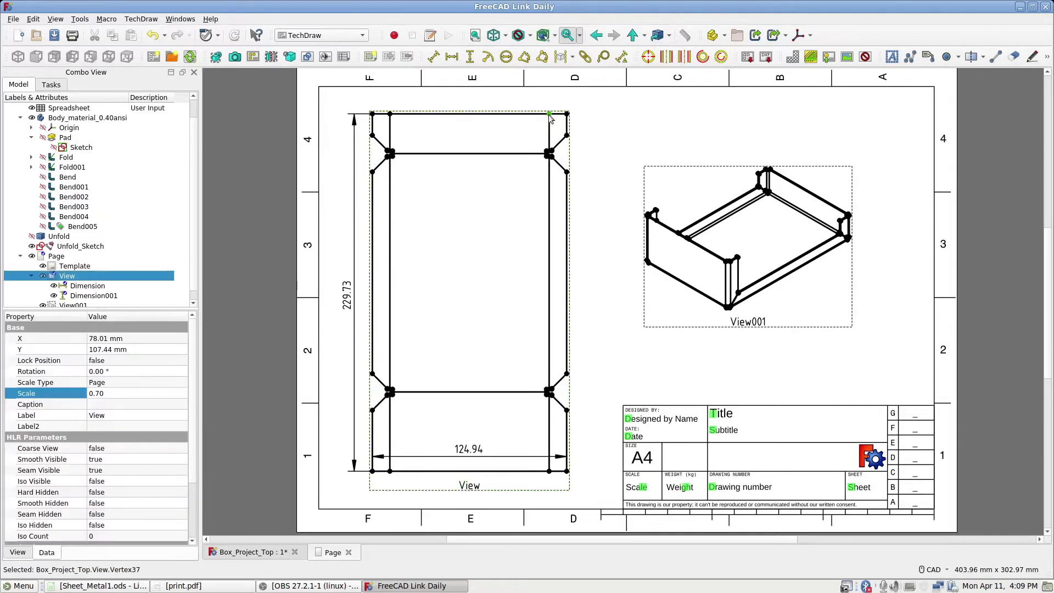
left_click(567, 115, "ctrl")
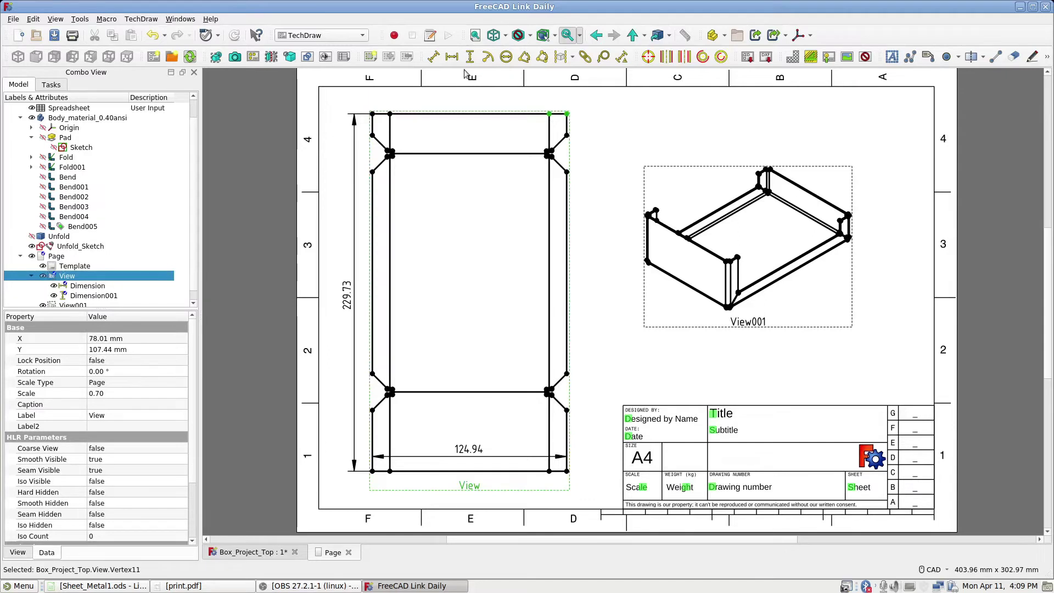
left_click(452, 58)
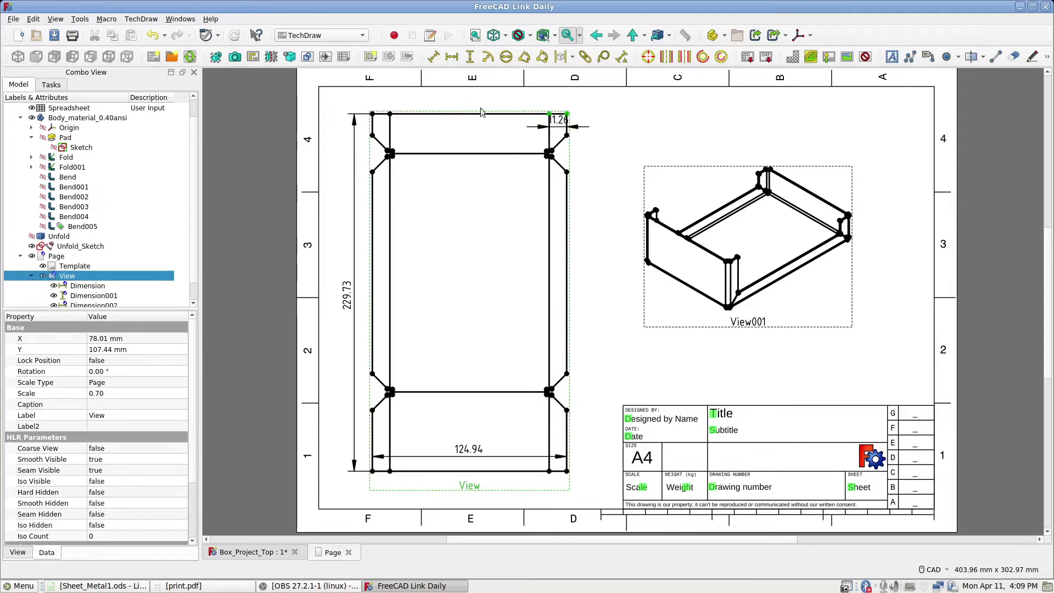
left_click(561, 126)
left_click_drag(561, 126, 515, 129)
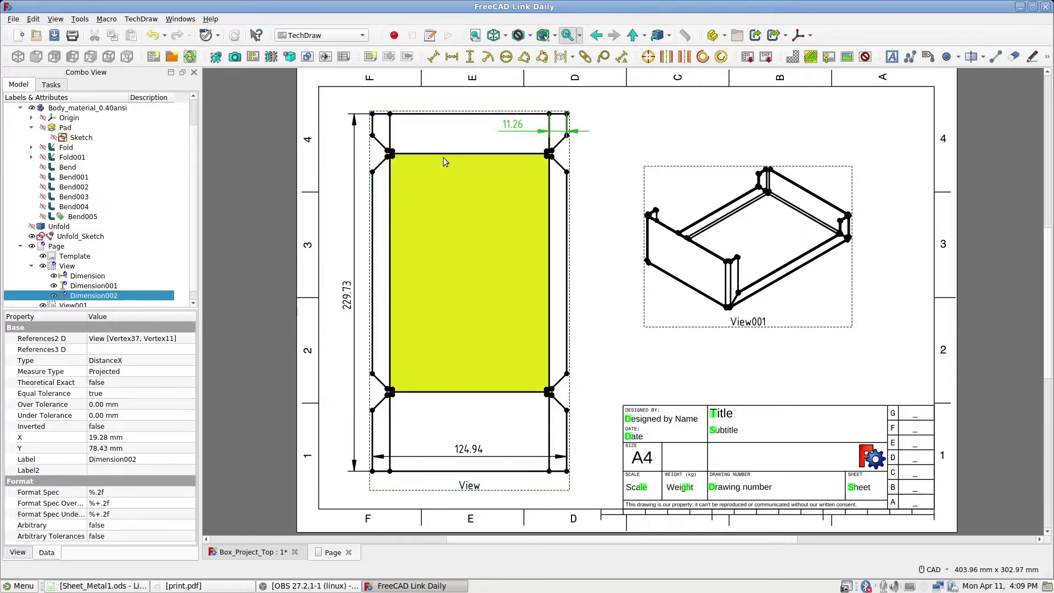
- Dimension the vertical distance from the upper bend line to the pattern's top edge, placing the text below that bend line
left_click(392, 154)
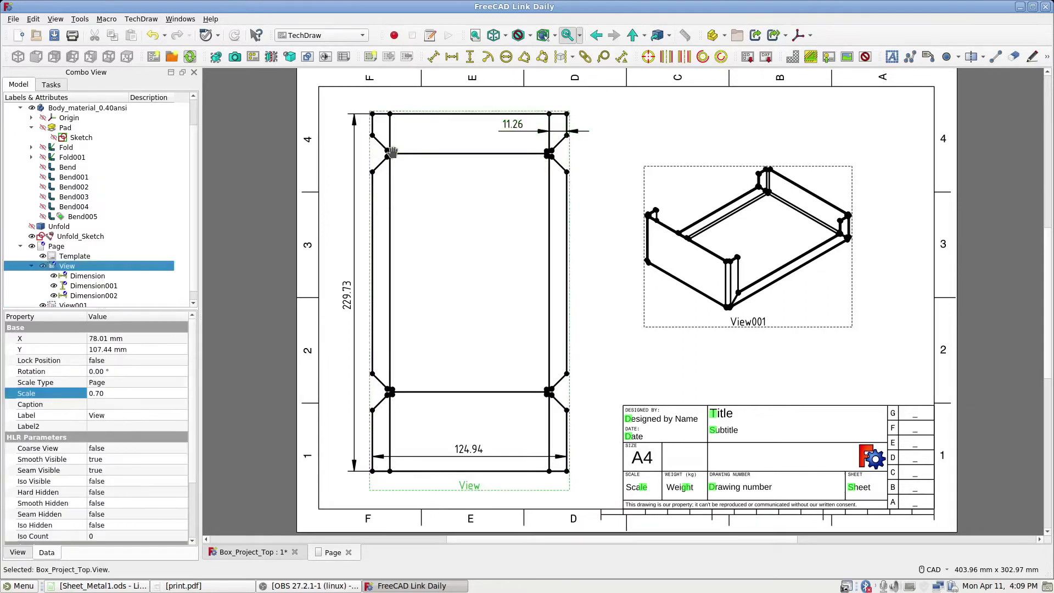
left_click(391, 114, "ctrl")
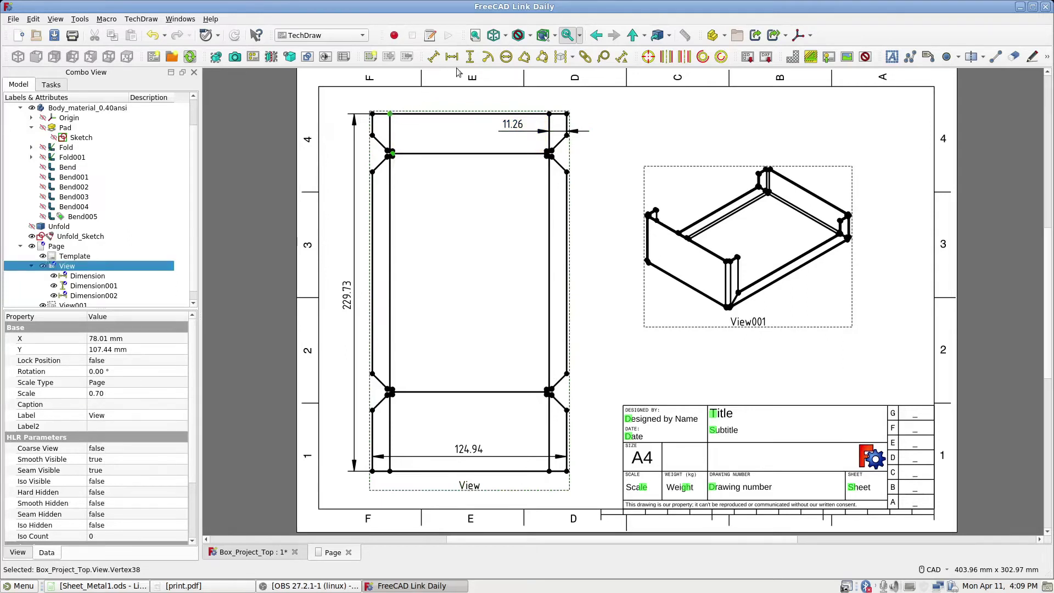
left_click(470, 60)
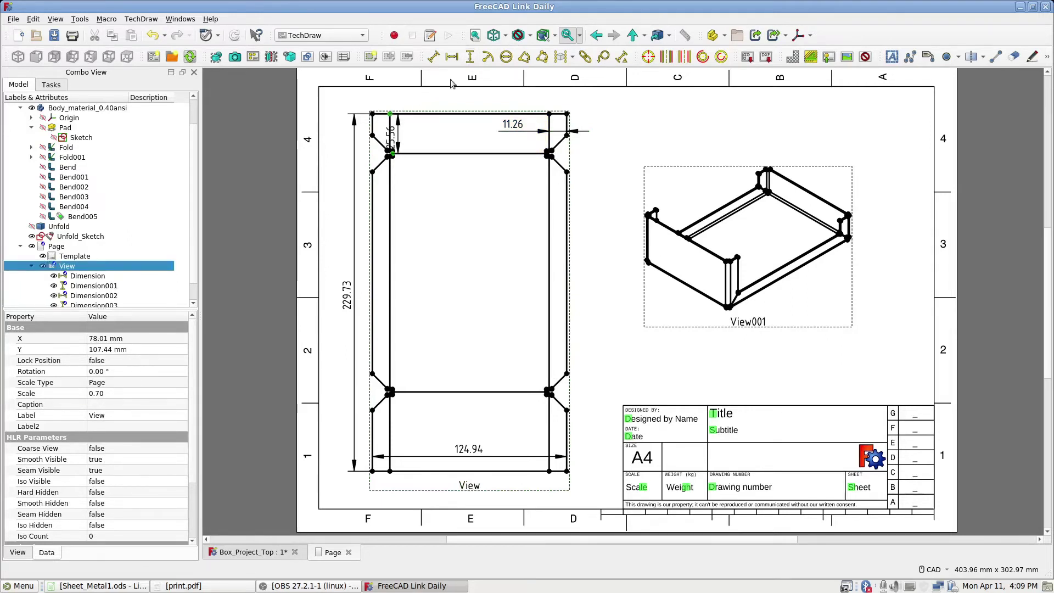
left_click(396, 141)
left_click_drag(396, 141, 416, 188)
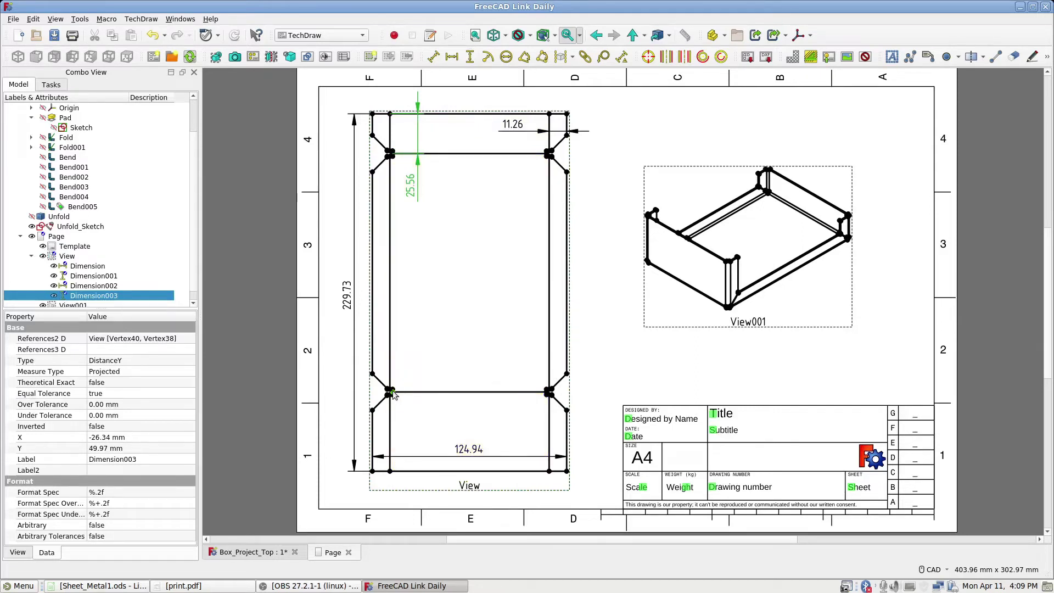
- Try to add a vertical dimension between the lower bend line and the pattern's bottom edge
left_click(389, 471, "ctrl")
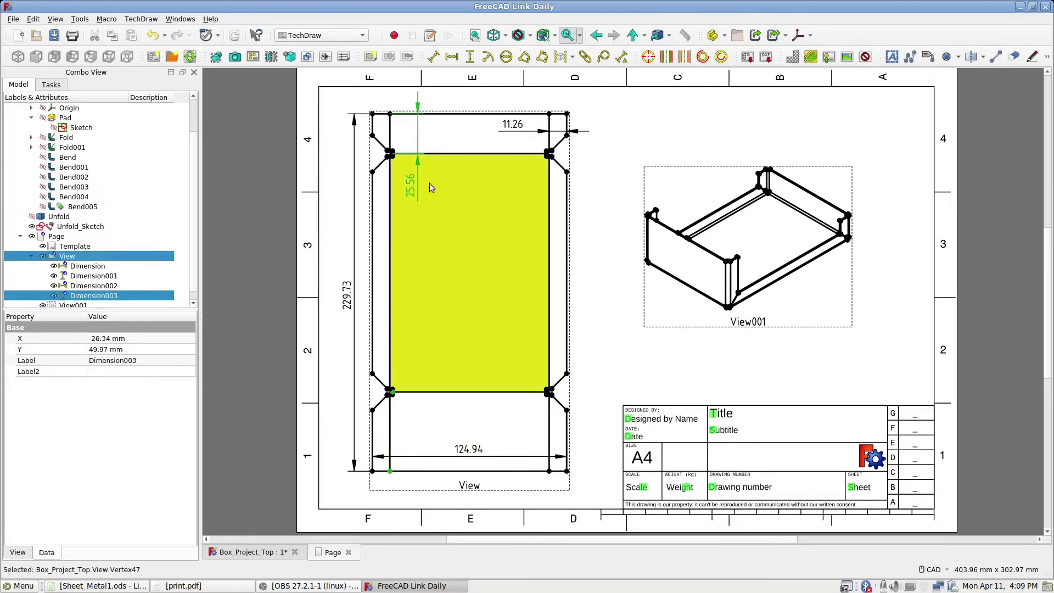
left_click(470, 56)
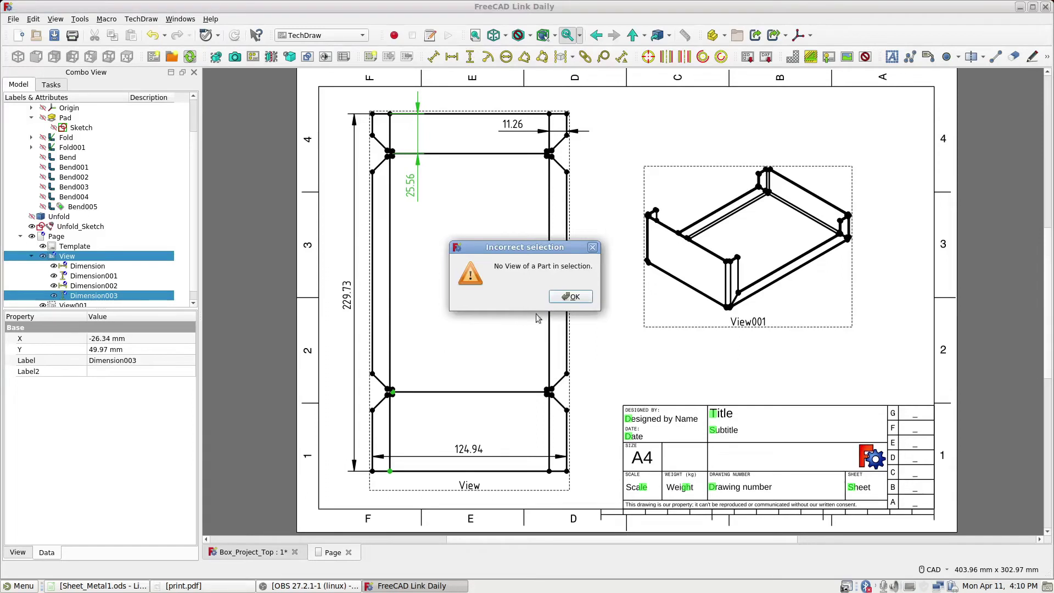
left_click(569, 297)
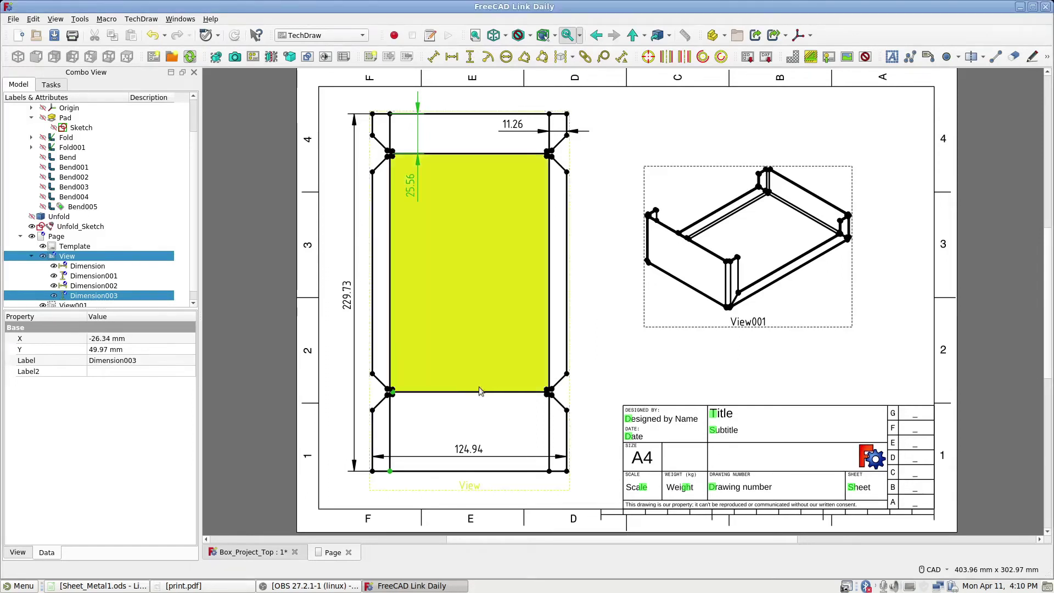
left_click(618, 134)
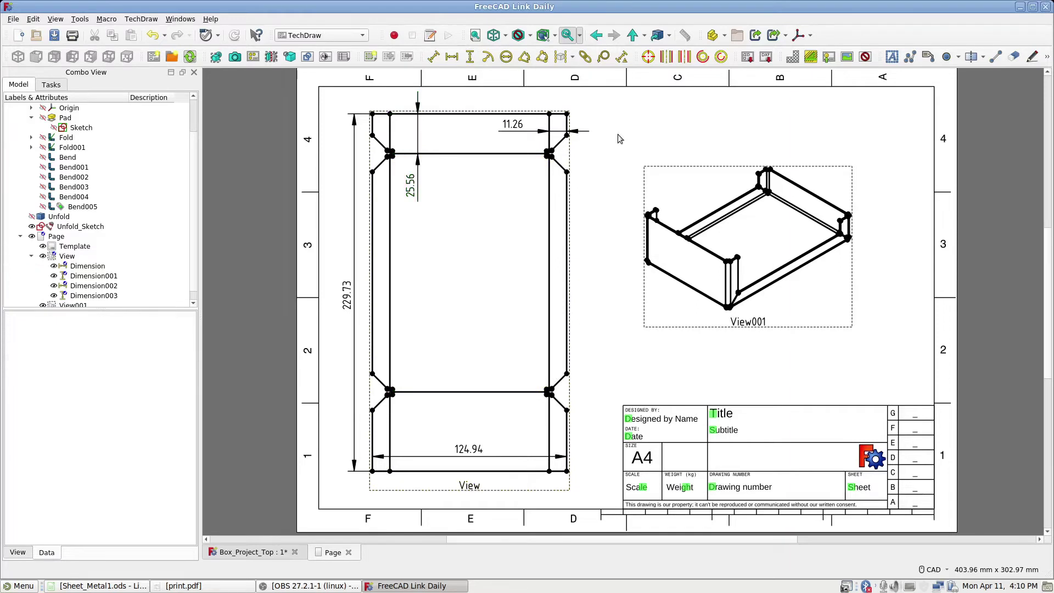
- Dimension the vertical distance from the pattern's bottom edge to the lower bend line and place it inside the lower end panel
left_click(389, 472)
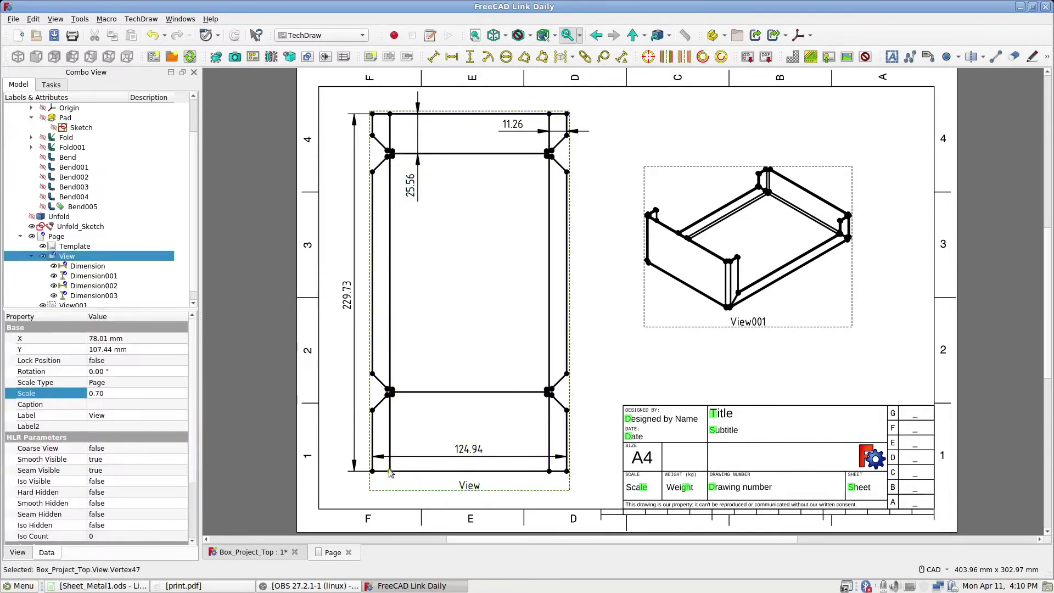
left_click(392, 393, "ctrl")
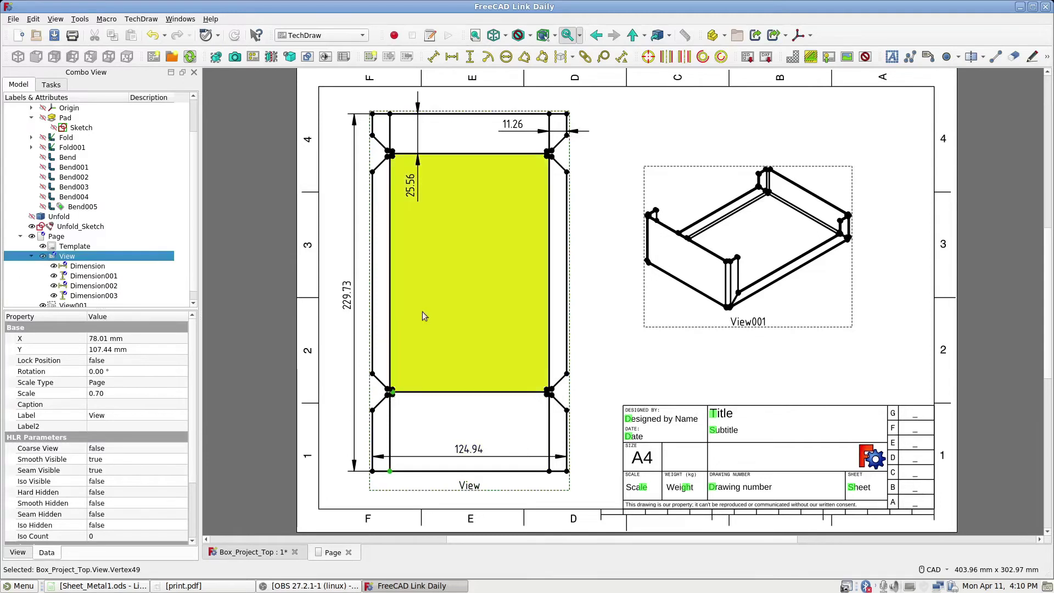
left_click(471, 58)
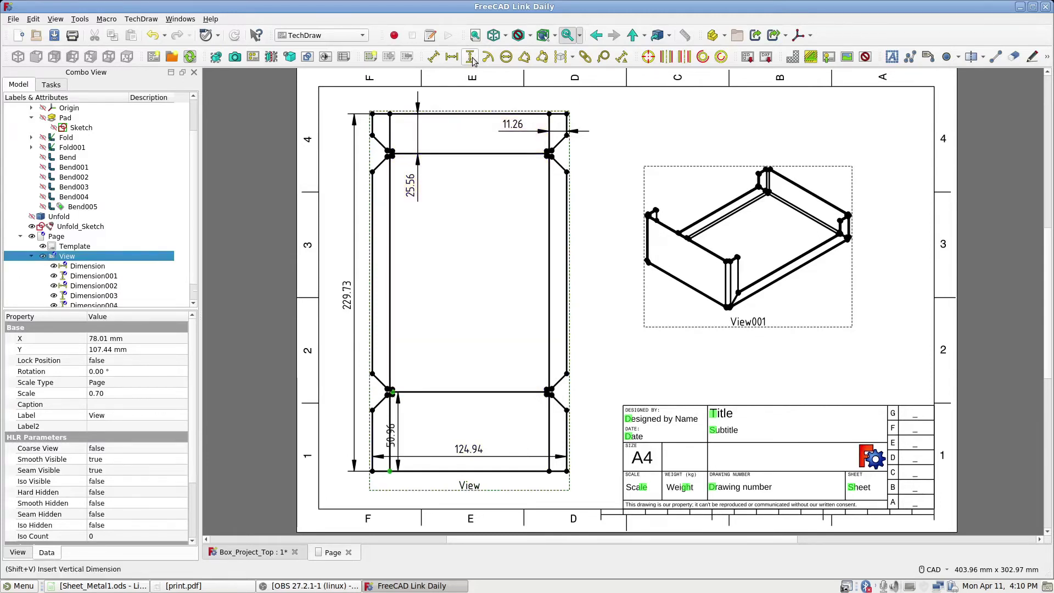
left_click(394, 435)
left_click_drag(394, 434, 414, 430)
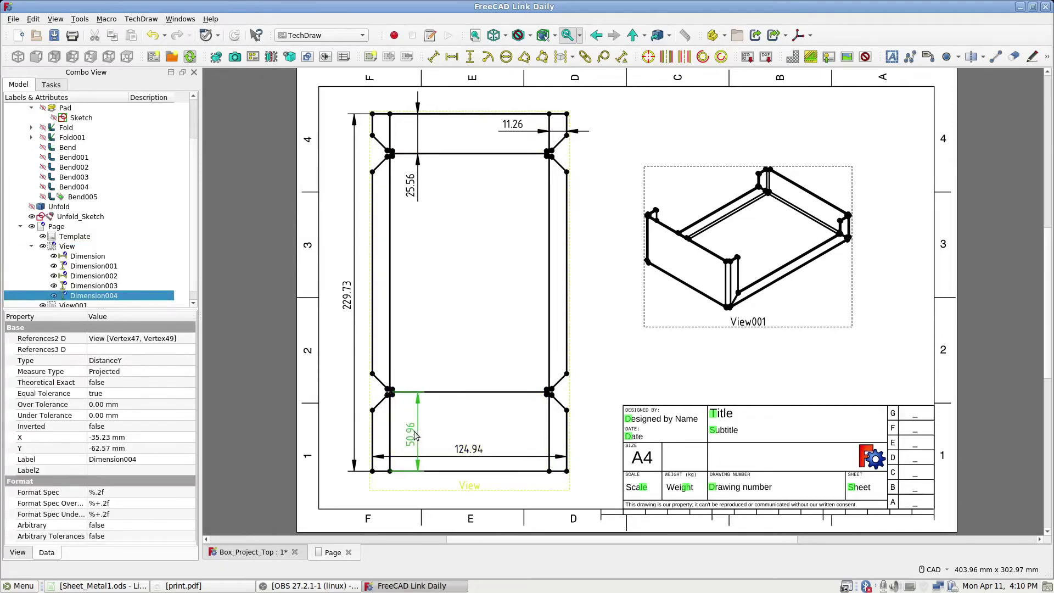
left_click(331, 410)
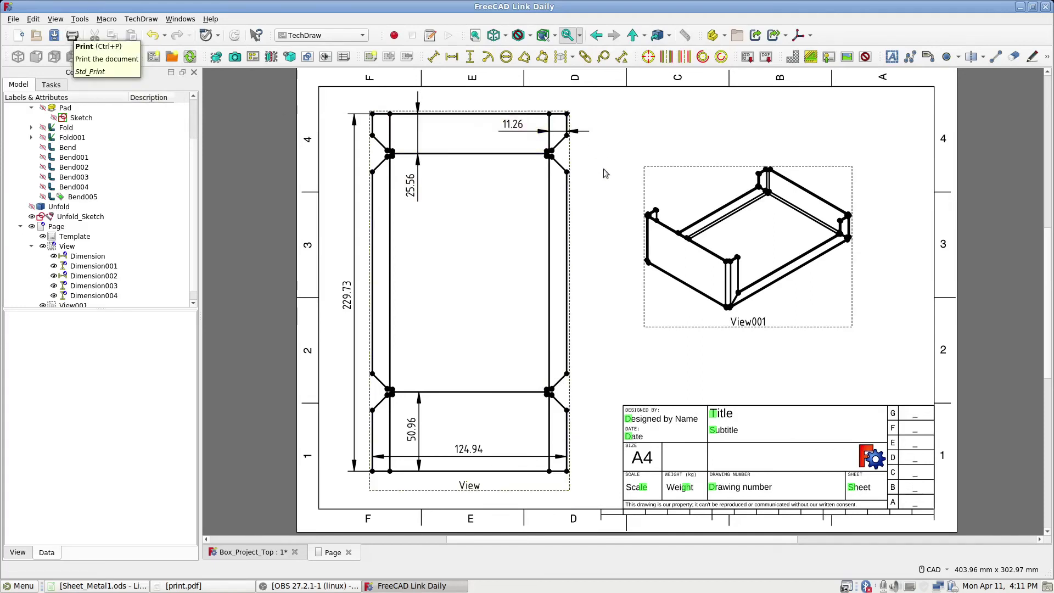
- Fill in the title block with Project Box as the title and Top as the subtitle
left_click(713, 414)
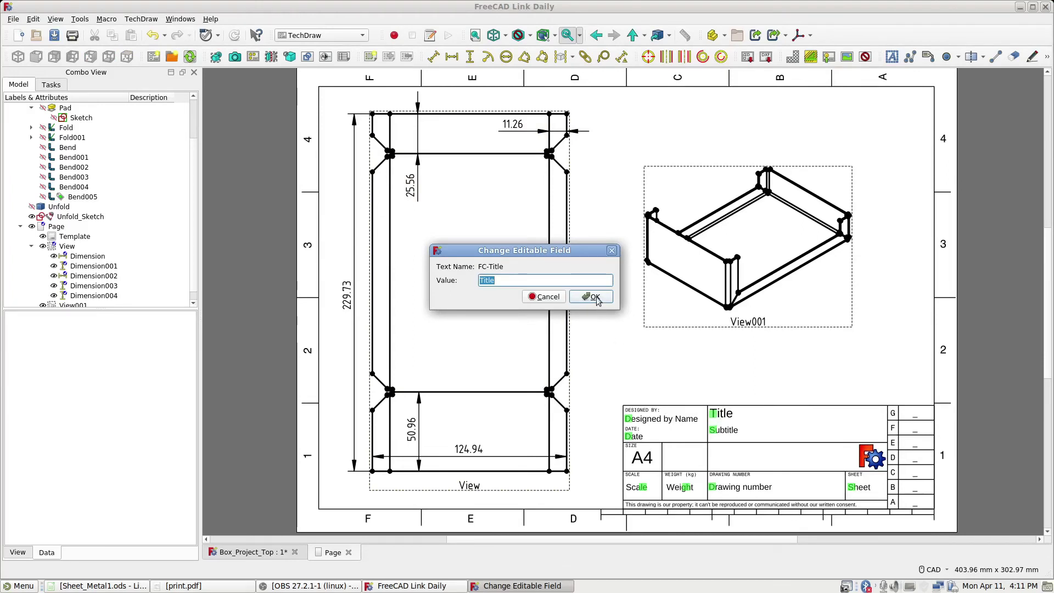
type("Project Box")
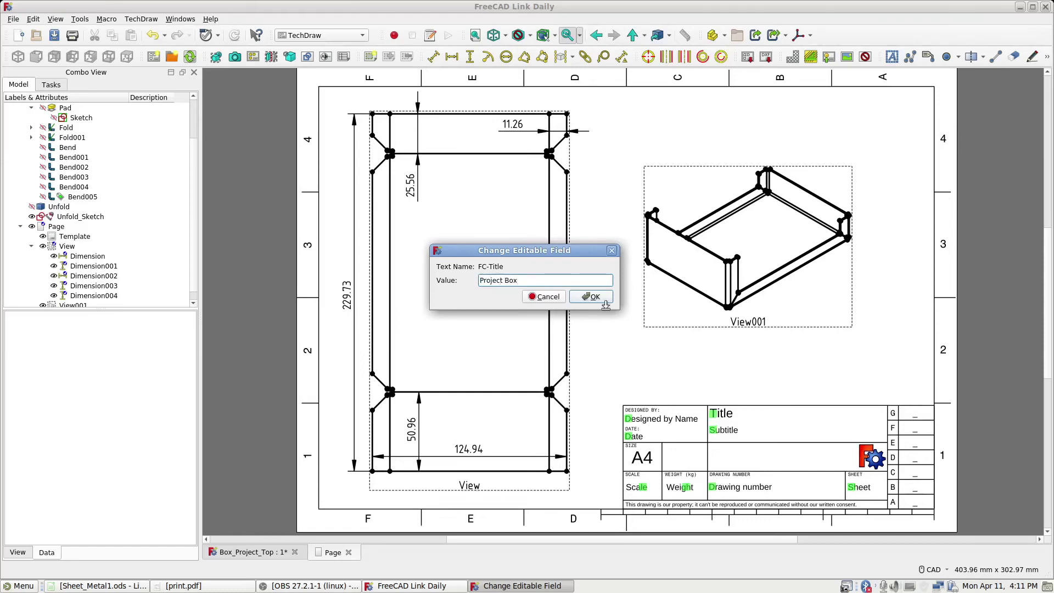
left_click(593, 297)
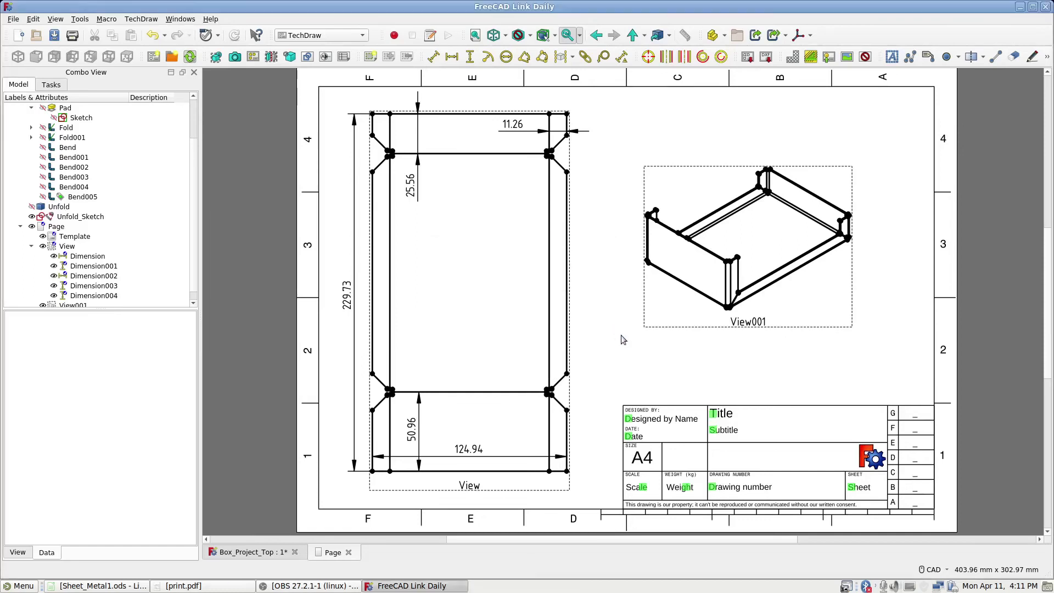
left_click(713, 417)
left_click(591, 296)
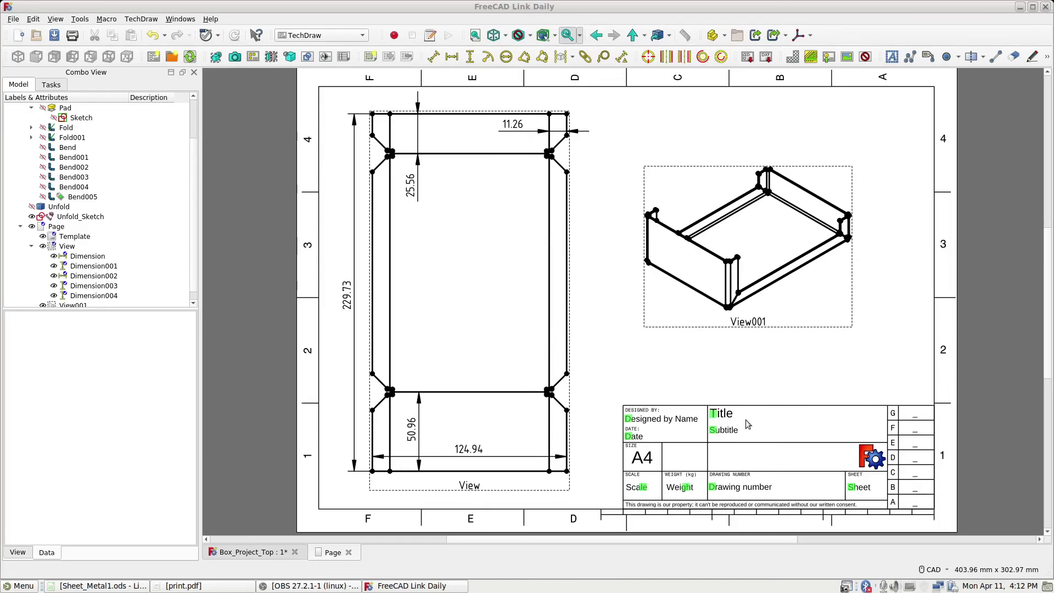
left_click(713, 431)
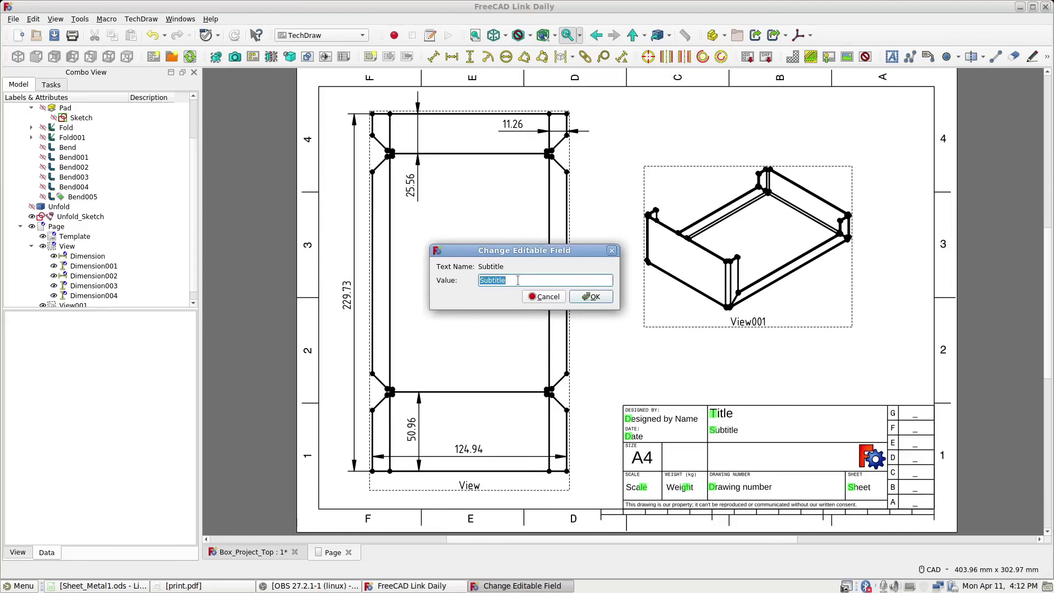
type("Top")
left_click(584, 297)
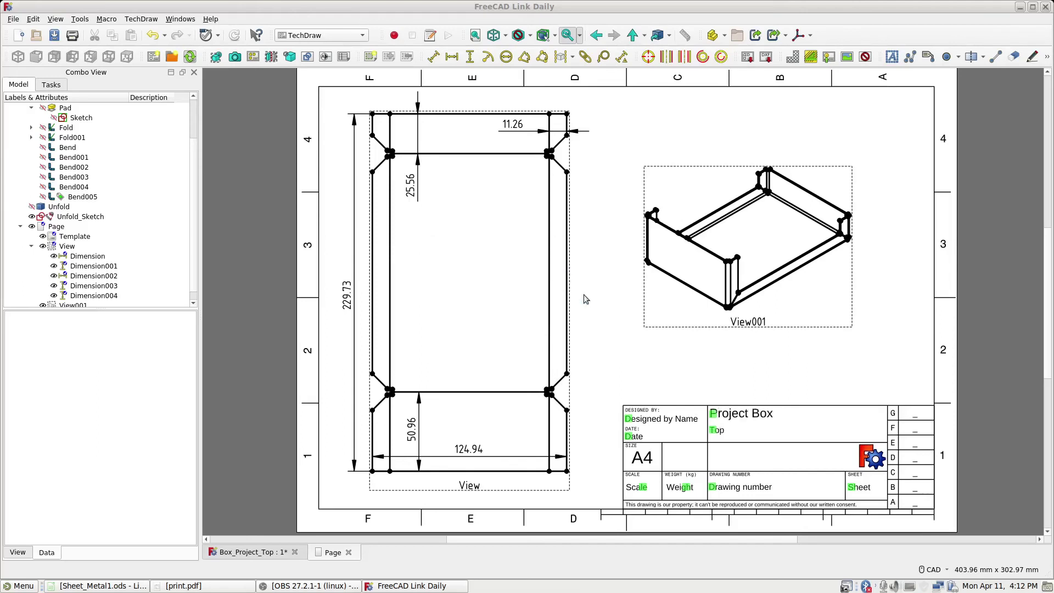